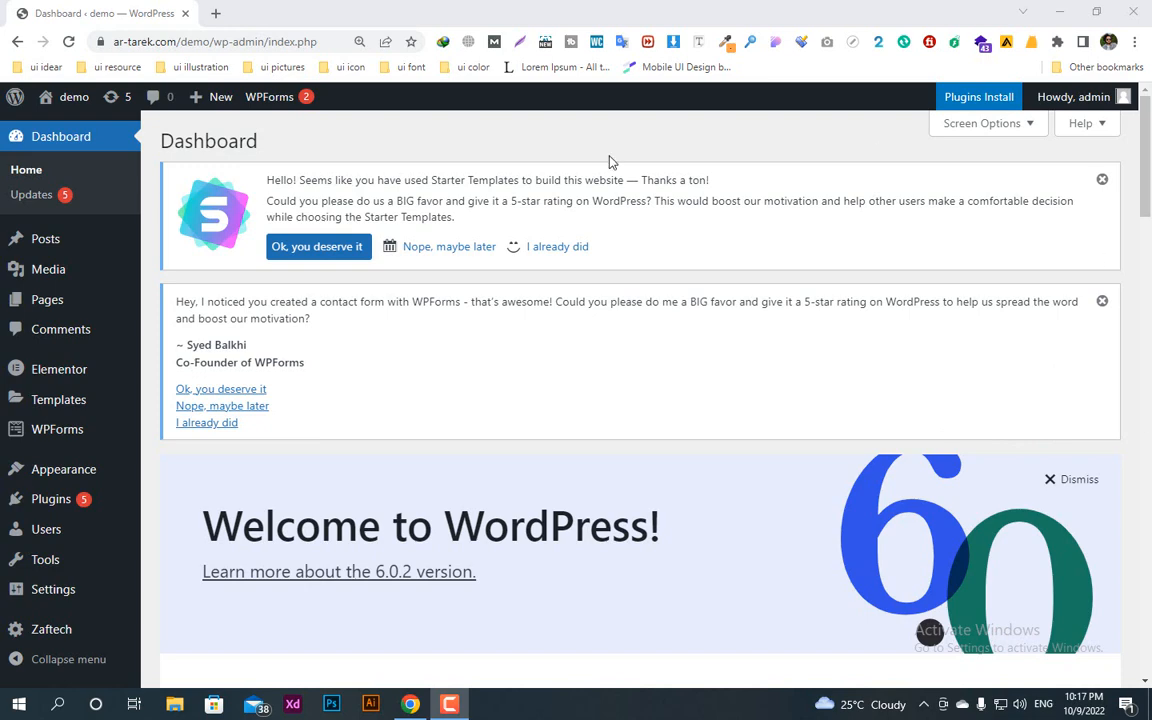
# Step: Search the WordPress plugin directory for "facebook chat" from the page for adding plugins
pyautogui.moveTo(60, 500)
pyautogui.click(183, 528)
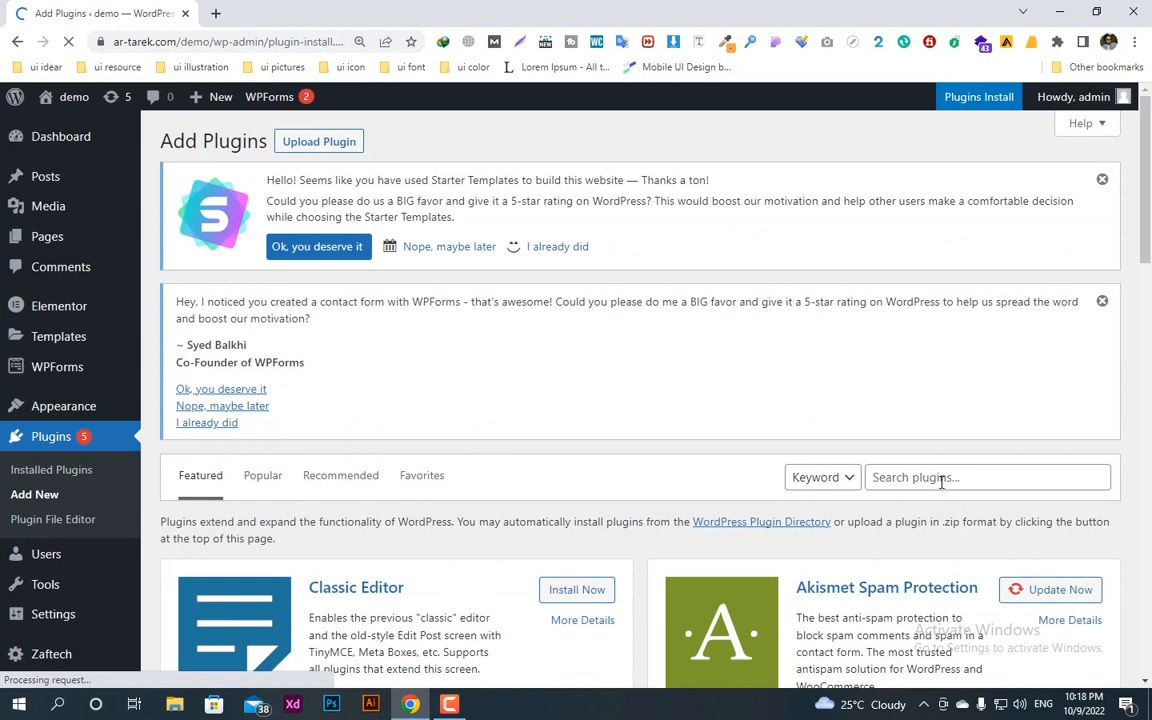
pyautogui.click(939, 478)
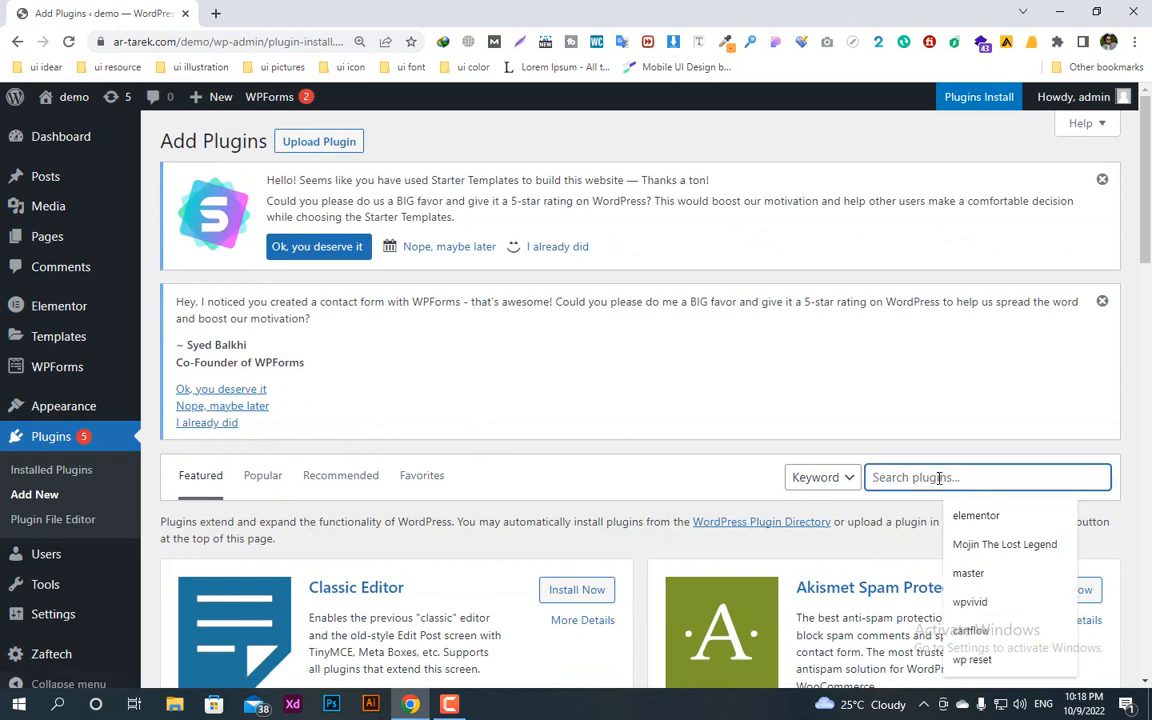
pyautogui.write('f')
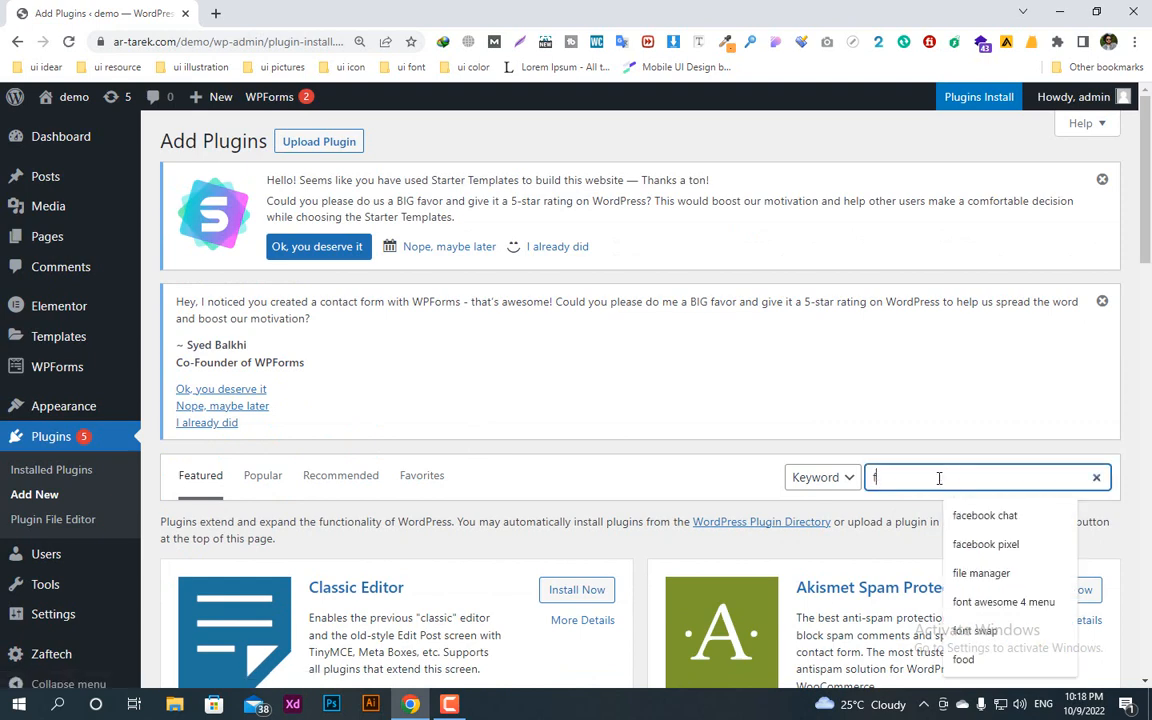
pyautogui.write('acebook chat')
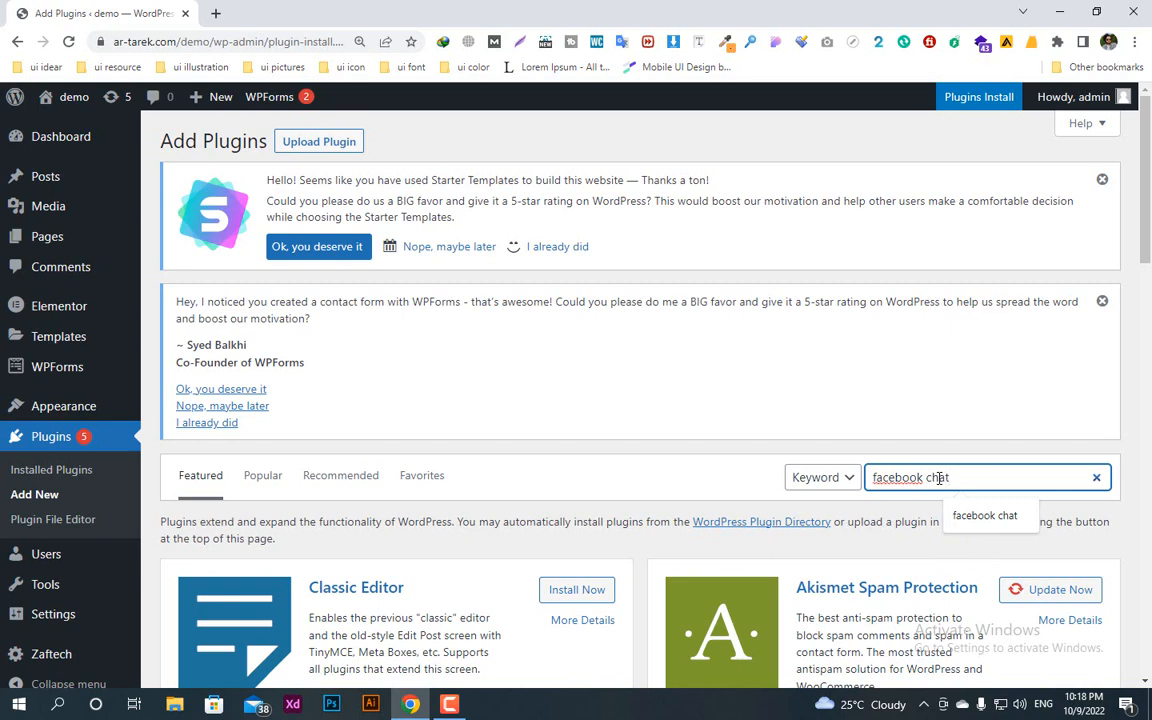
pyautogui.press('Return')
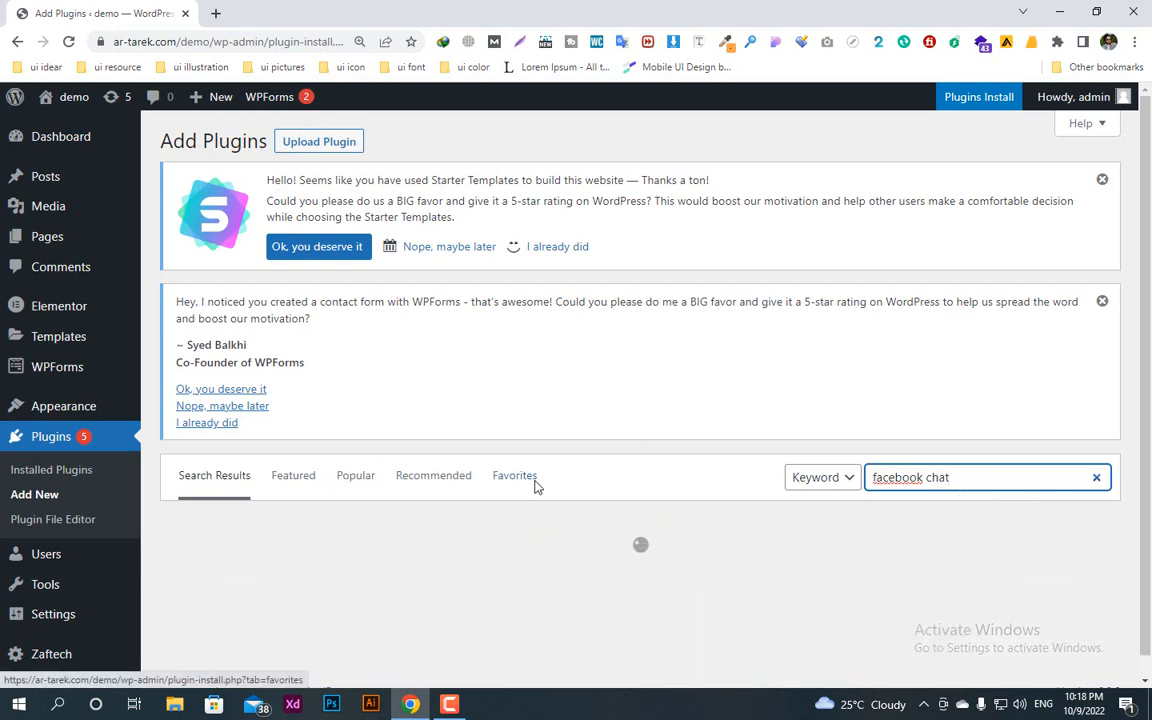
# Step: Install and activate the Facebook Chat Plugin – Live Chat Plugin for WordPress by Meta
pyautogui.scroll(-3, 535, 487)
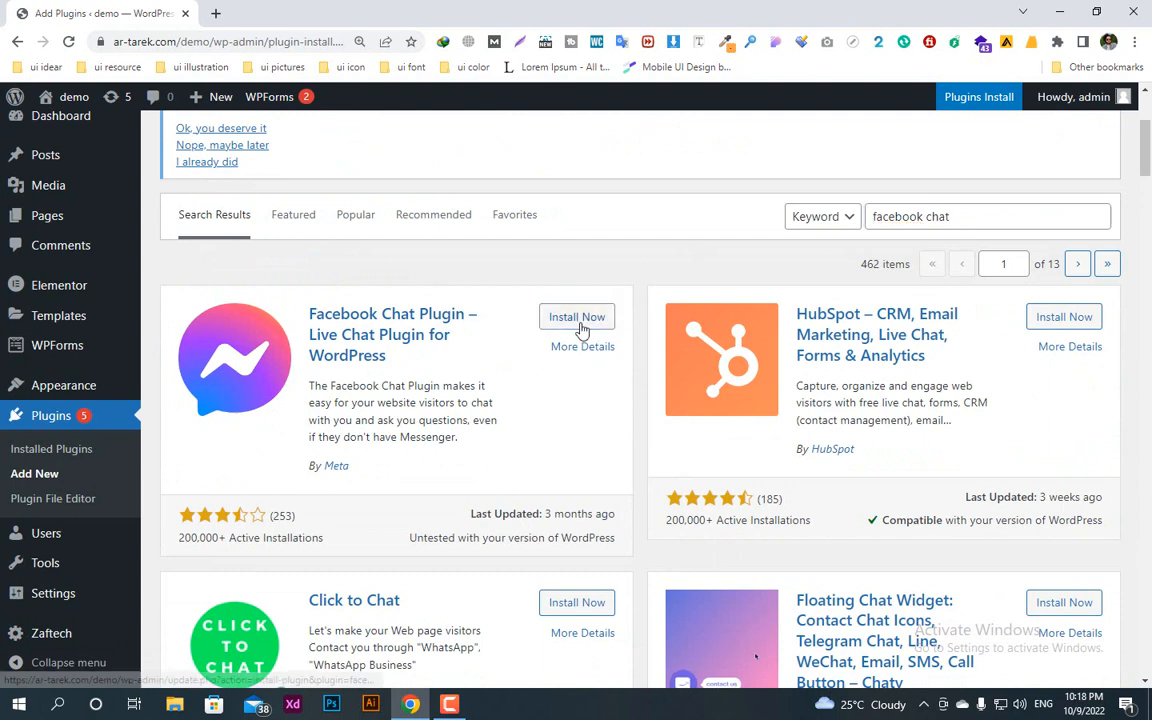
pyautogui.click(578, 318)
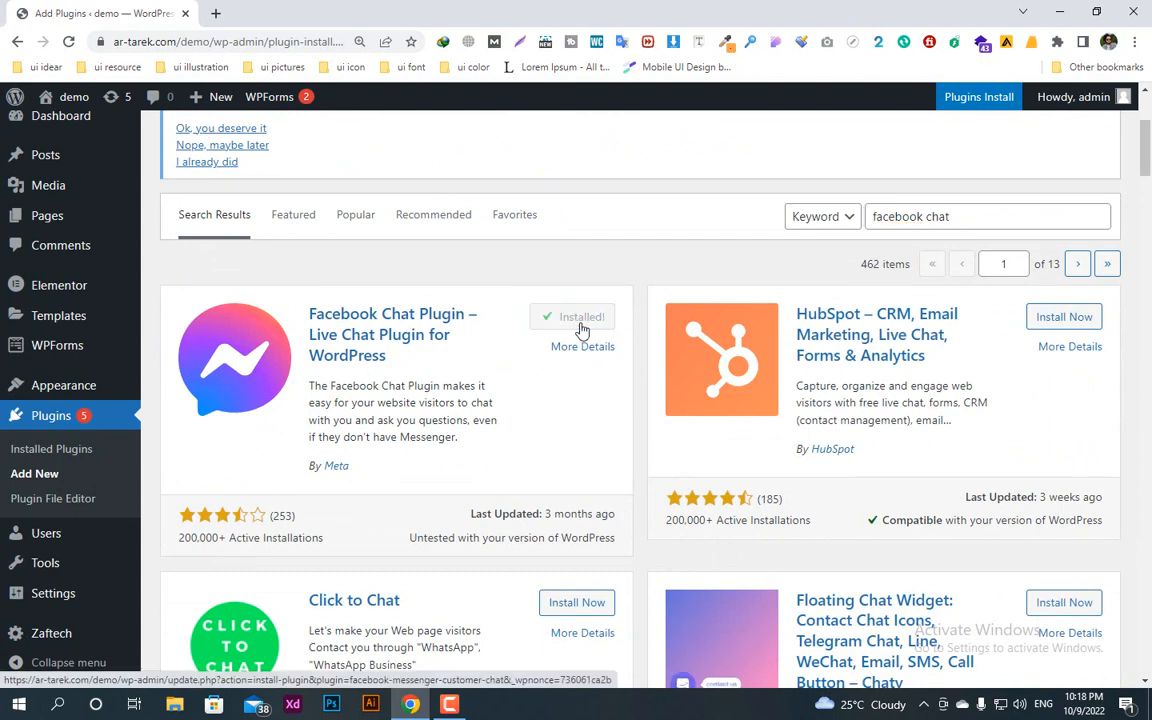
pyautogui.click(581, 327)
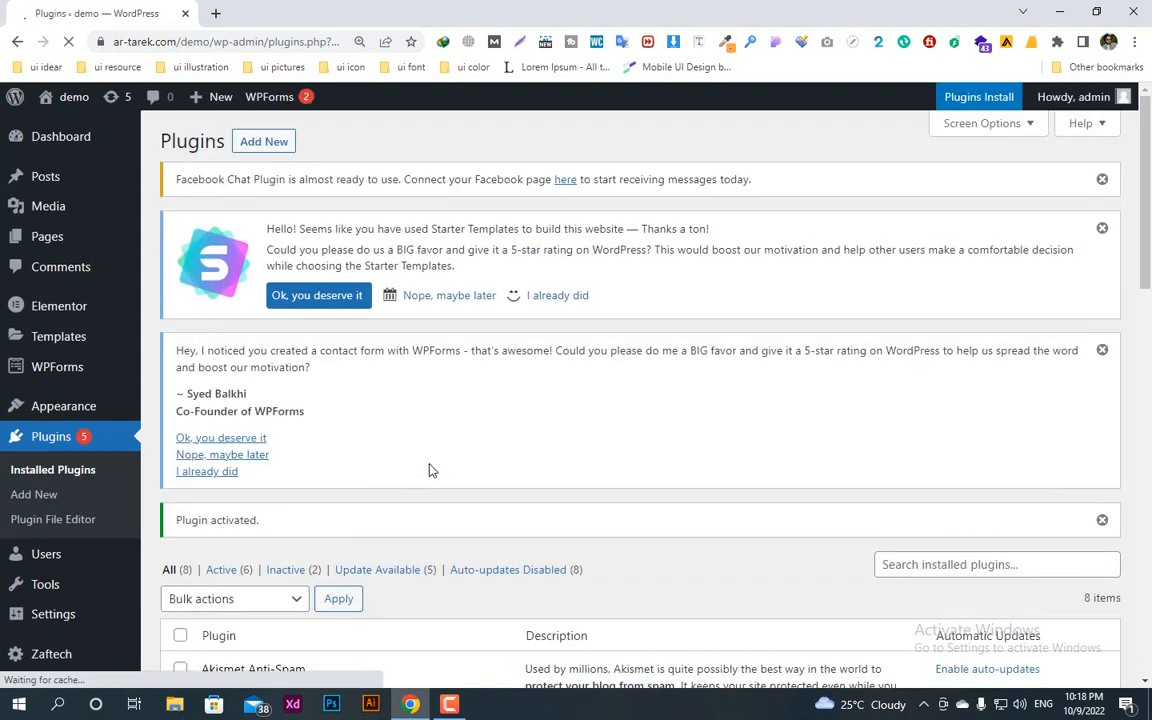
# Step: Return to adding plugins and search the directory for "cresta help"
pyautogui.click(262, 143)
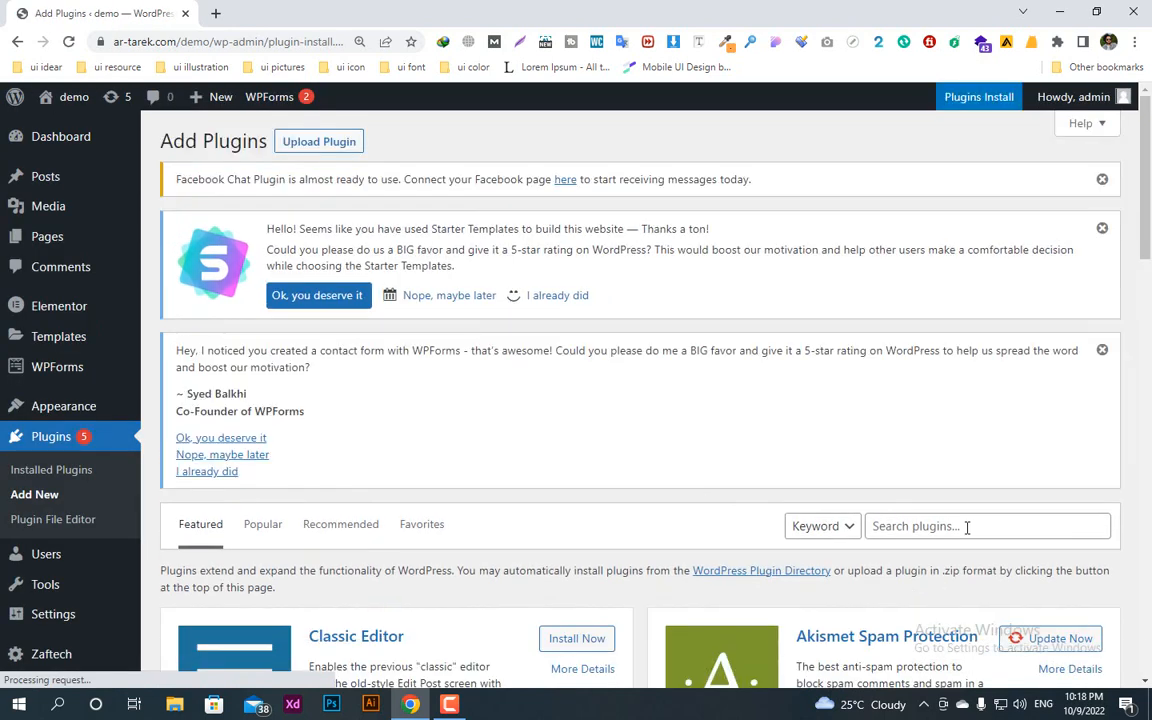
pyautogui.click(967, 527)
pyautogui.write('c')
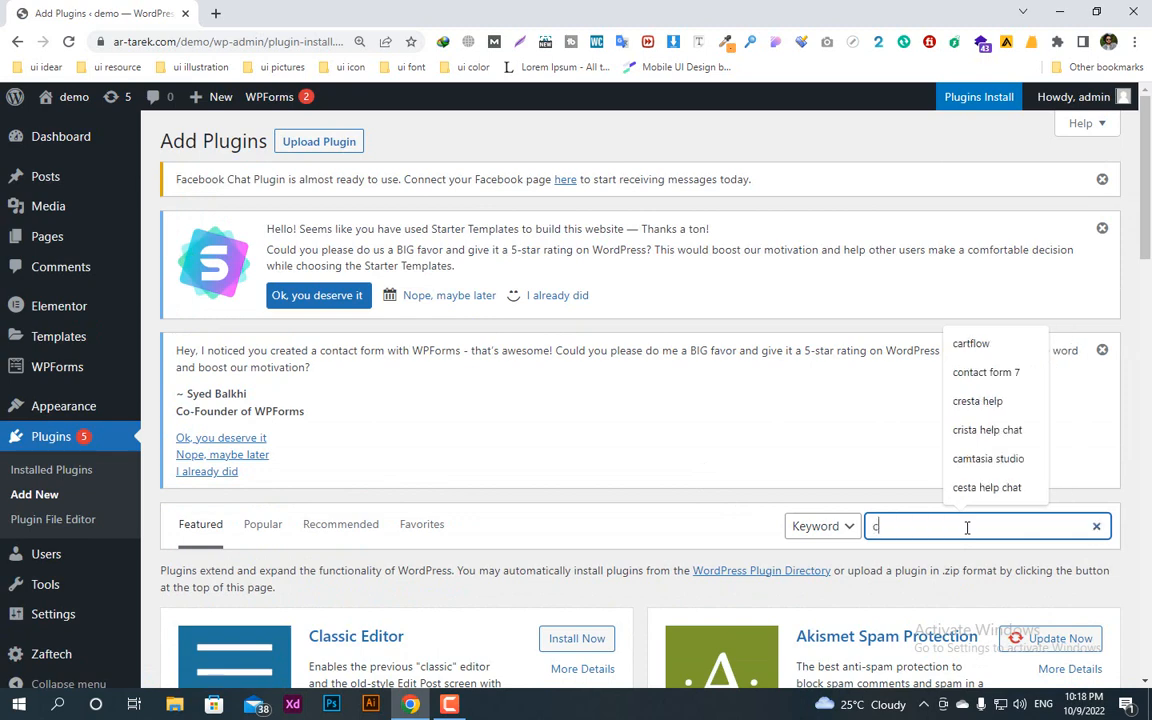
pyautogui.write('resta help')
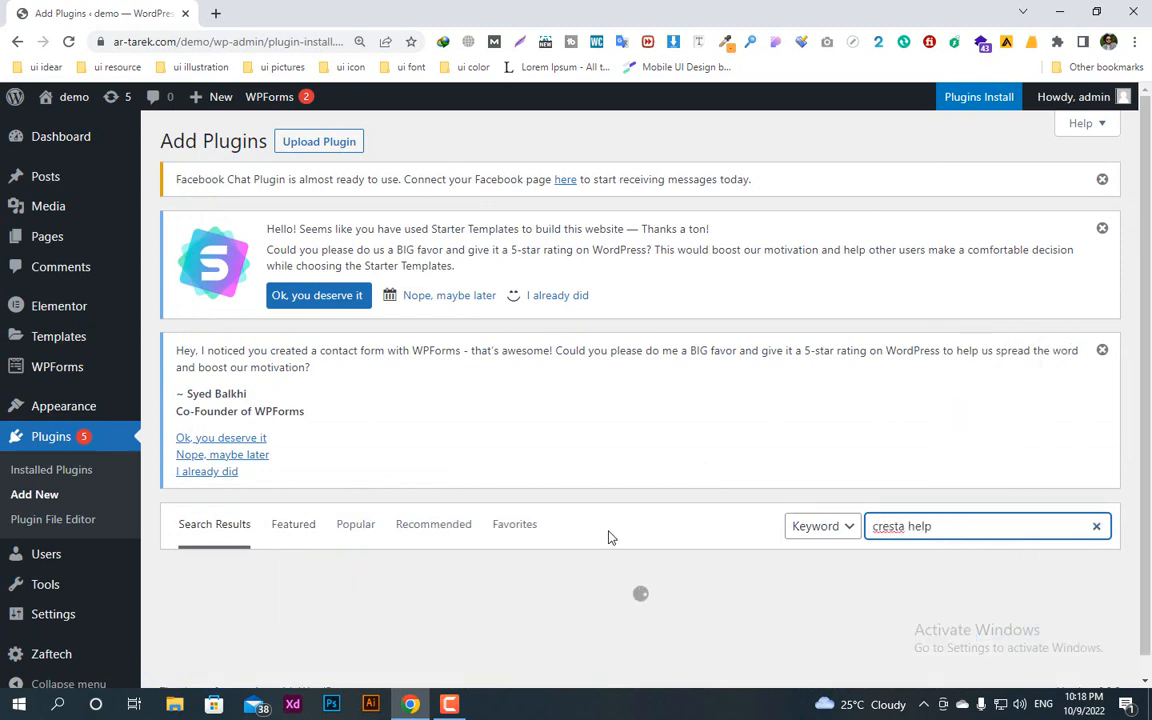
# Step: Install and activate the Cresta Help Chat plugin
pyautogui.scroll(-2, 603, 540)
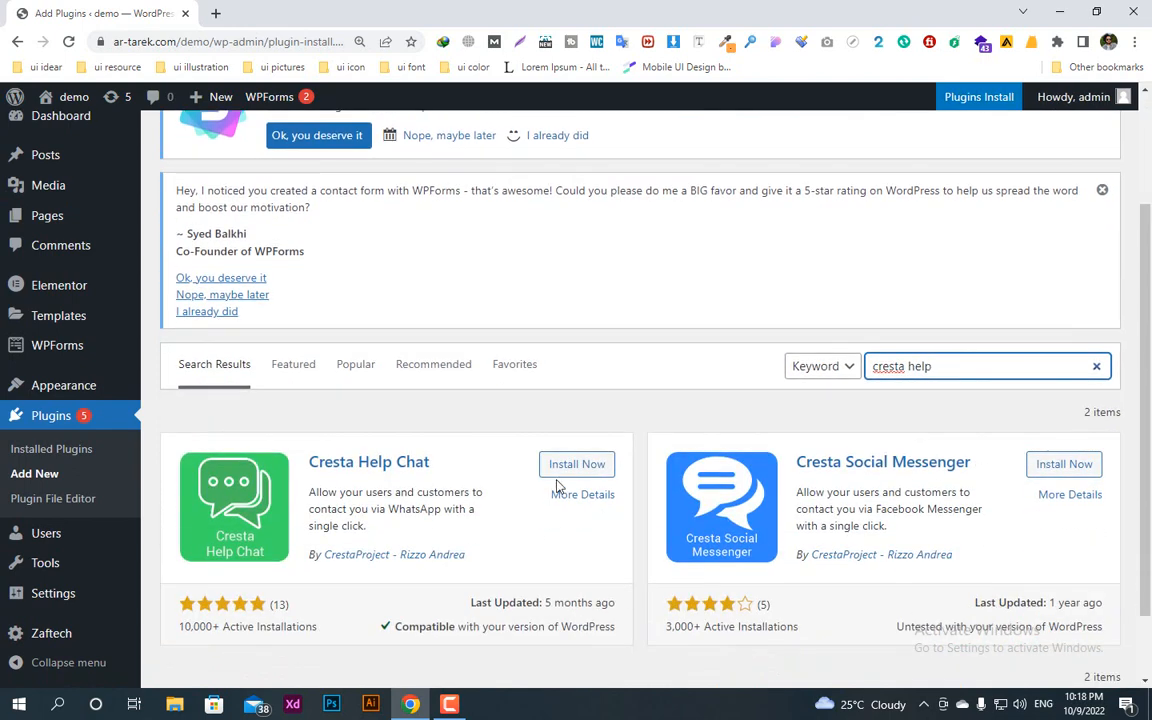
pyautogui.click(588, 465)
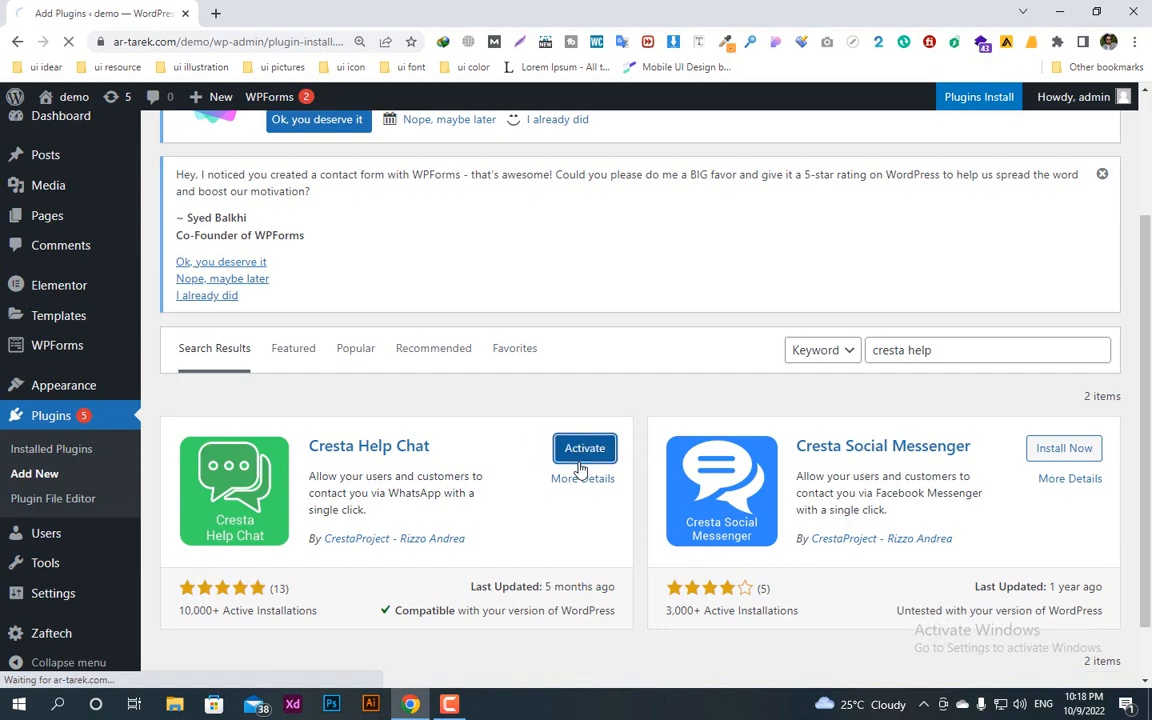
pyautogui.scroll(-1, 540, 500)
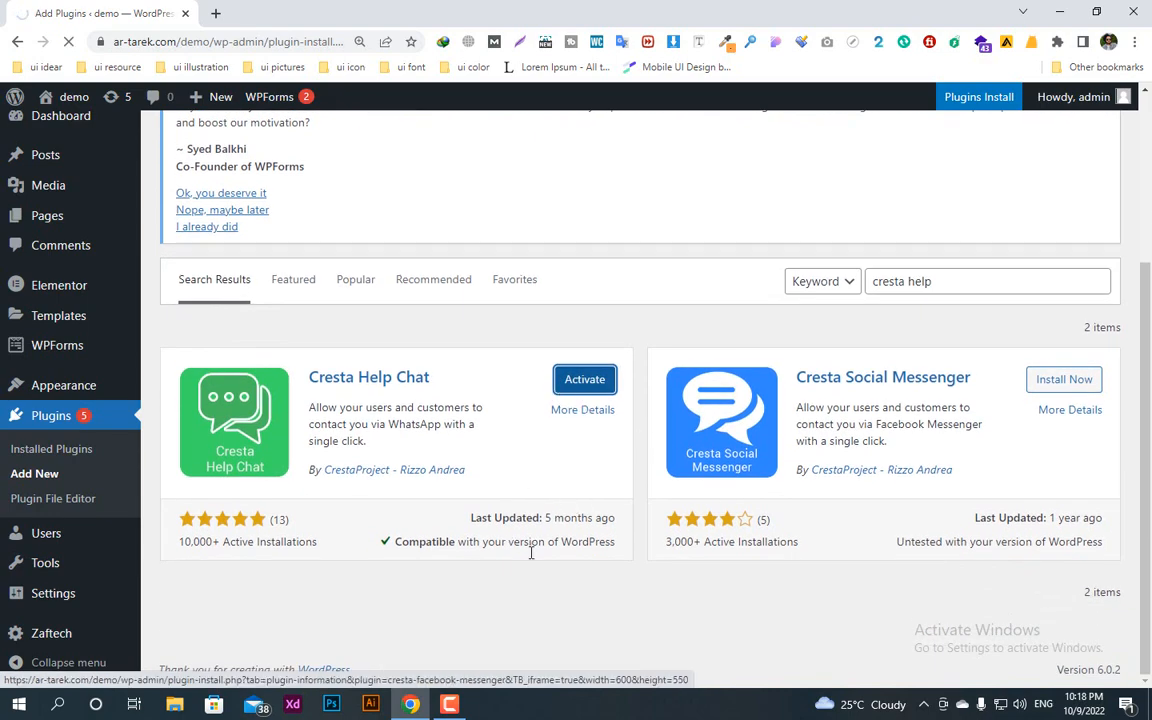
pyautogui.scroll(-4, 451, 522)
pyautogui.scroll(4, 448, 522)
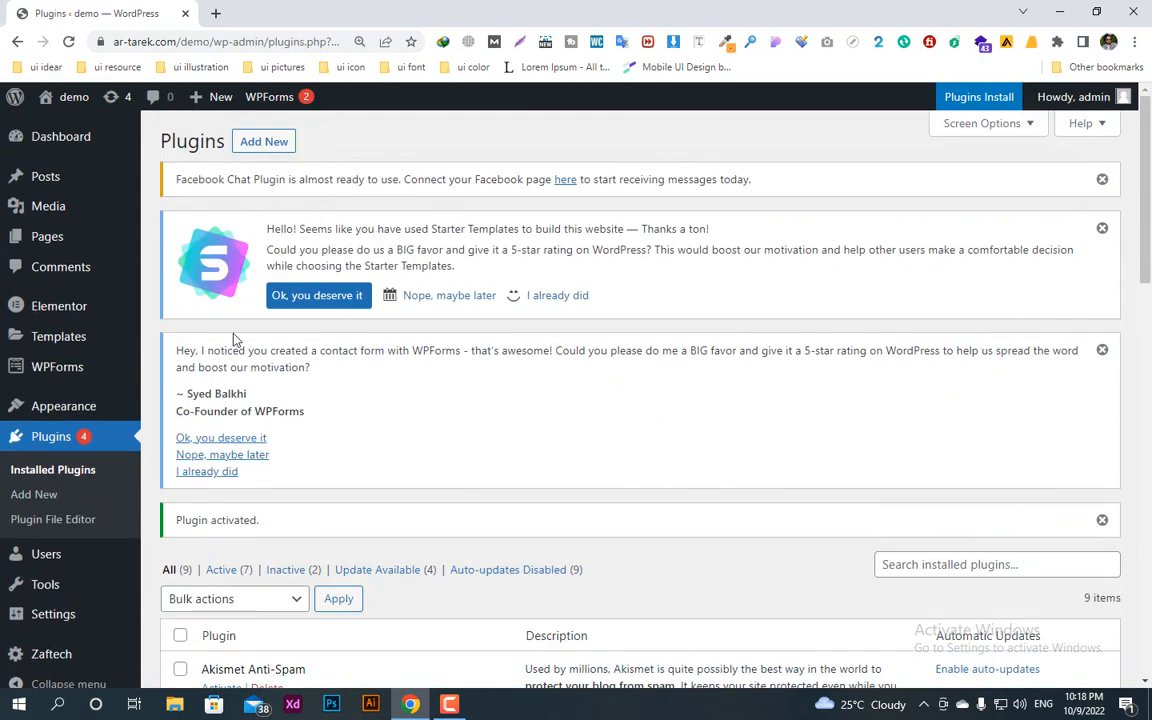
pyautogui.scroll(-4, 420, 630)
pyautogui.scroll(4, 375, 401)
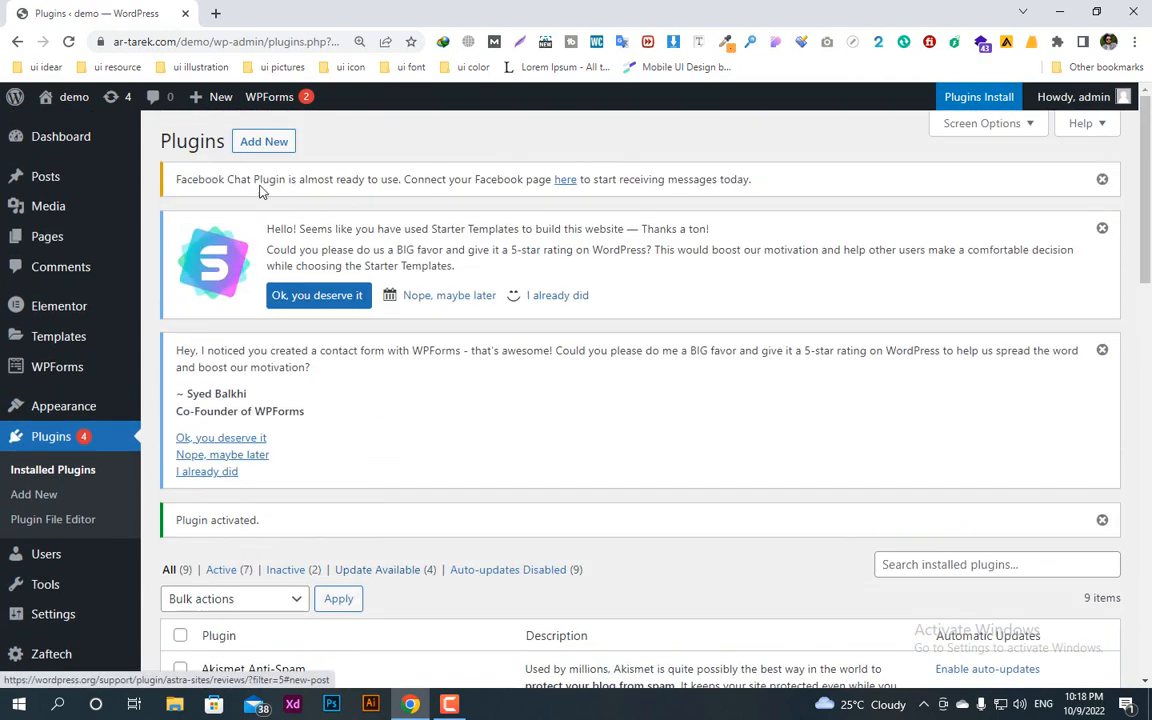
# Step: Open the page for adding plugins again and examine the compatibility notes on the featured plugins
pyautogui.click(264, 150)
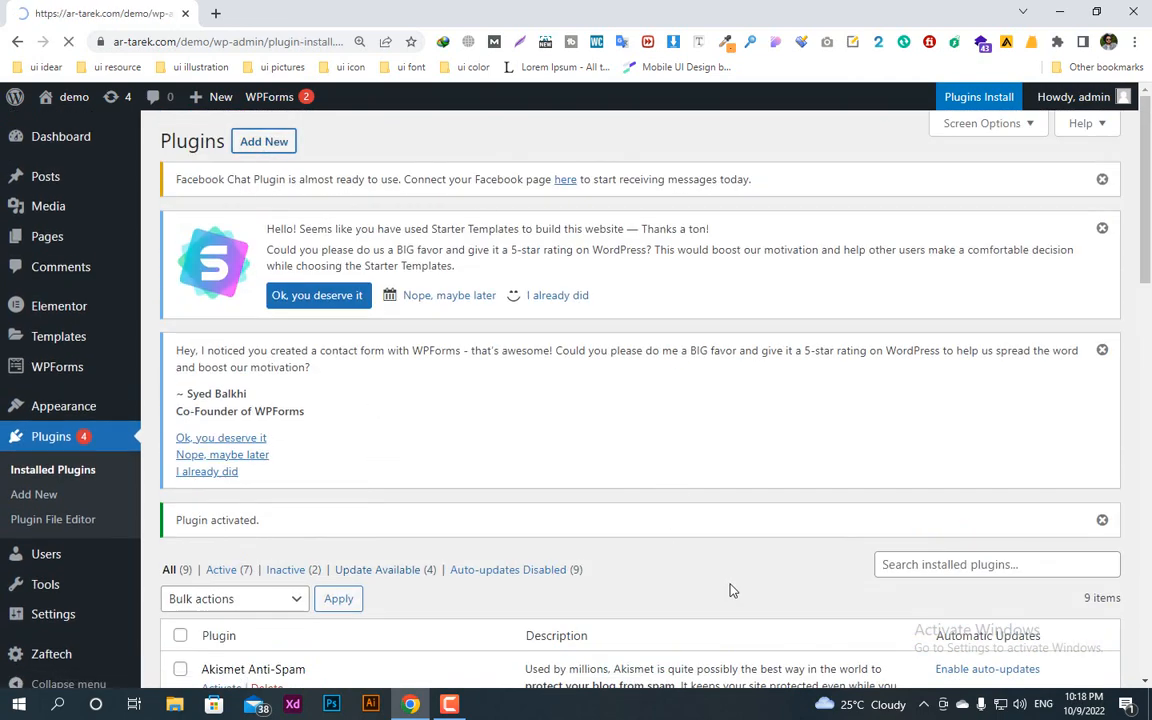
pyautogui.scroll(-6, 337, 507)
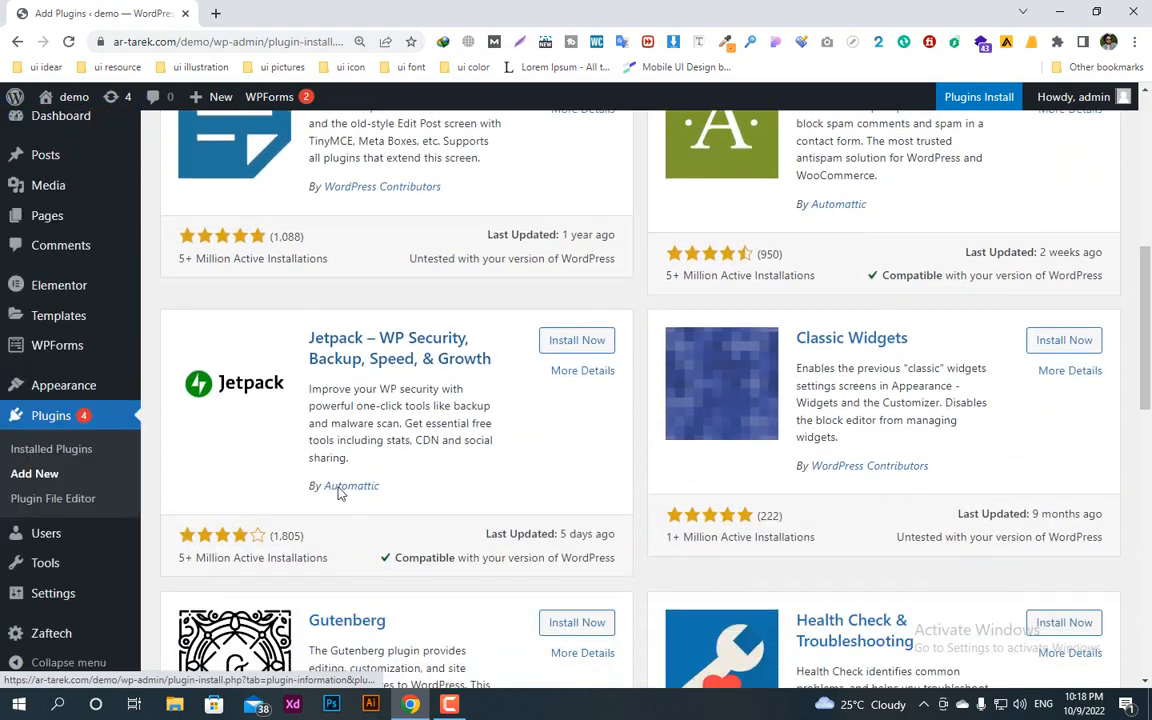
pyautogui.scroll(-1, 417, 263)
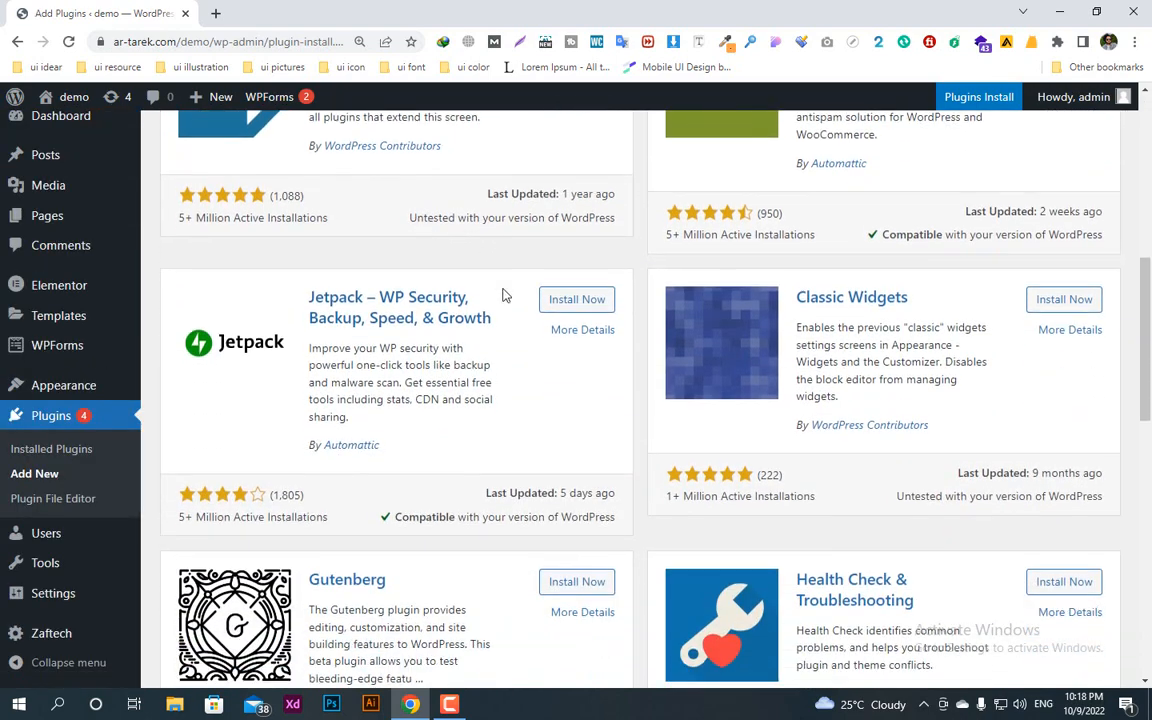
pyautogui.scroll(2, 504, 296)
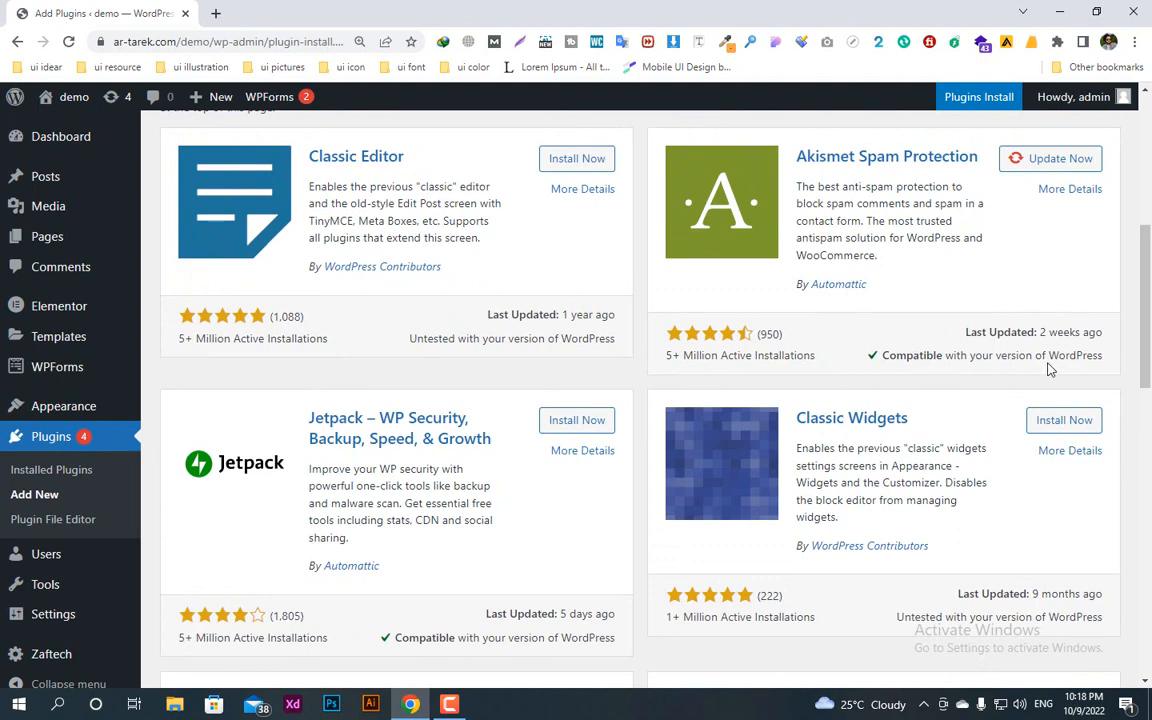
pyautogui.scroll(-1, 906, 258)
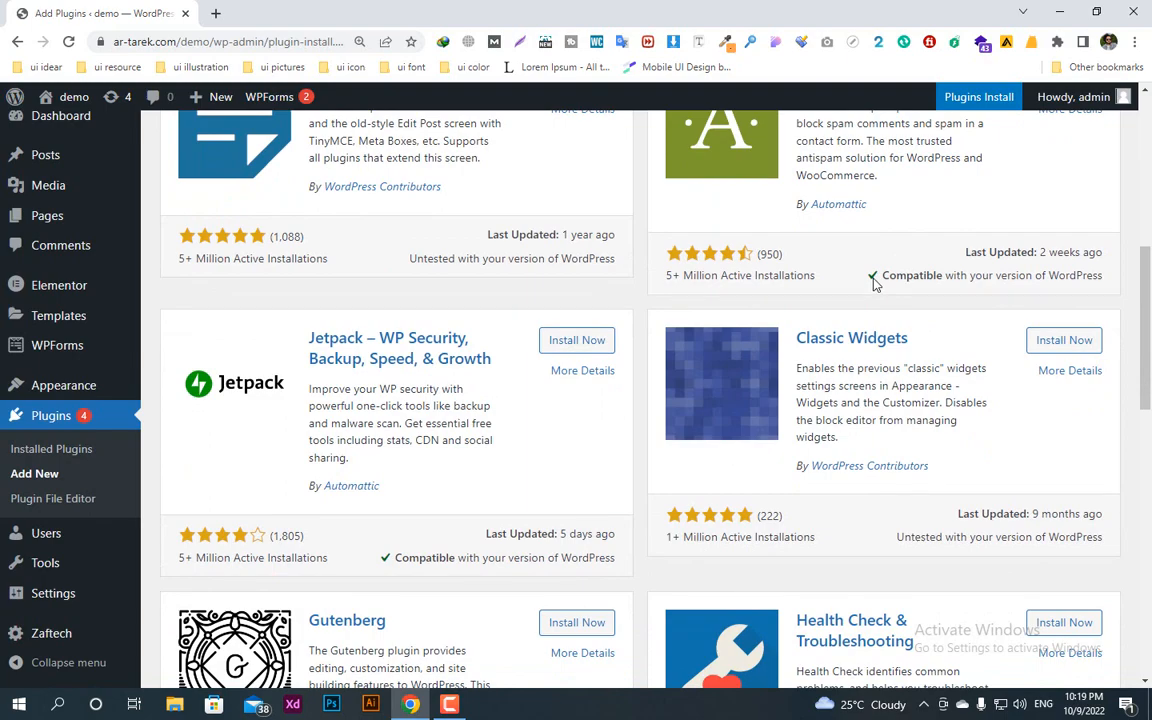
pyautogui.scroll(-3, 880, 300)
pyautogui.scroll(6, 780, 475)
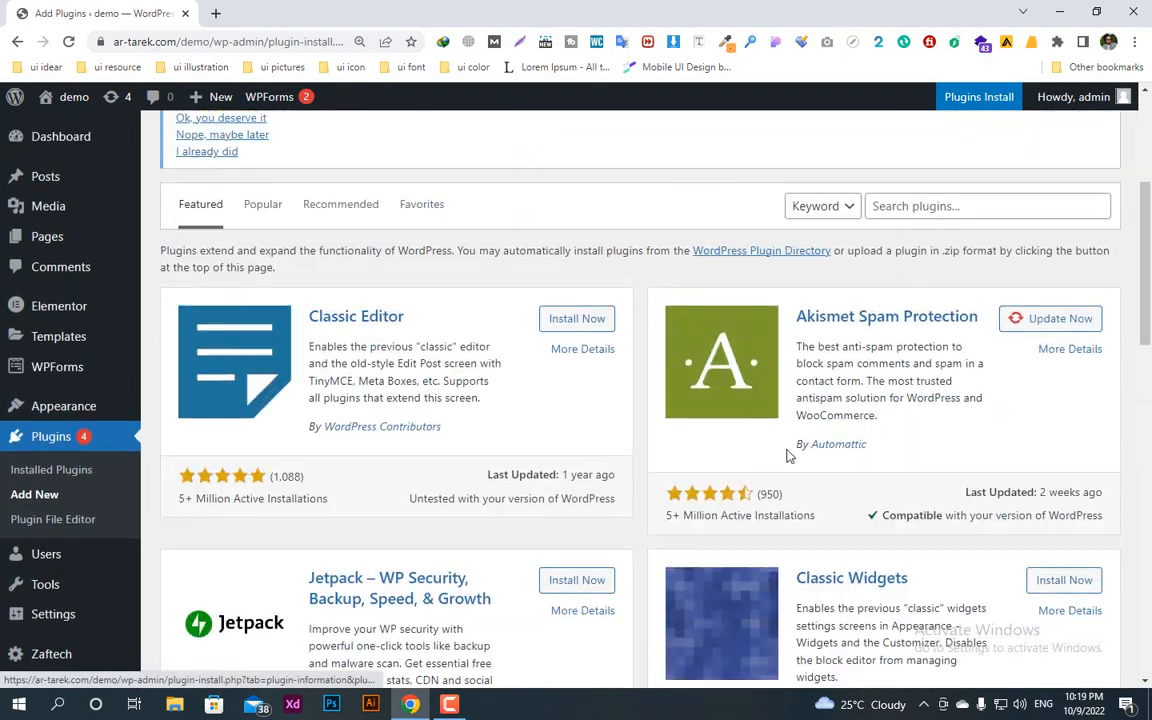
pyautogui.scroll(4, 786, 455)
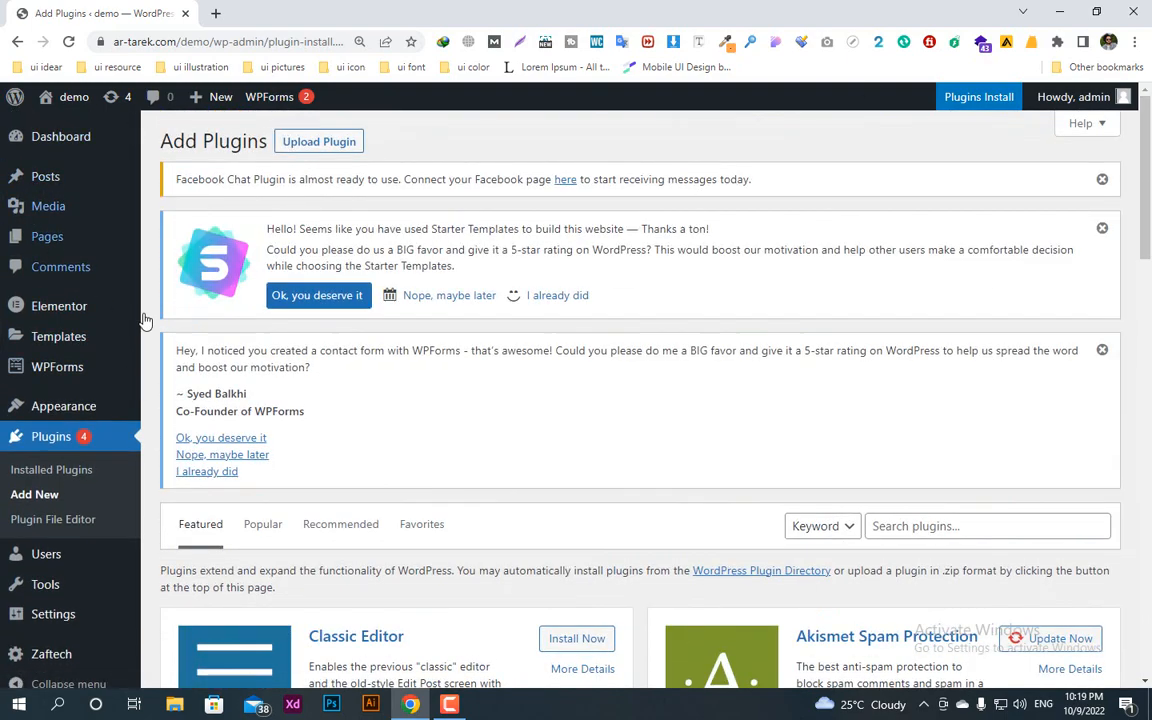
# Step: Open the Facebook Chat plugin's settings page and launch its chat plugin setup
pyautogui.scroll(-2, 46, 588)
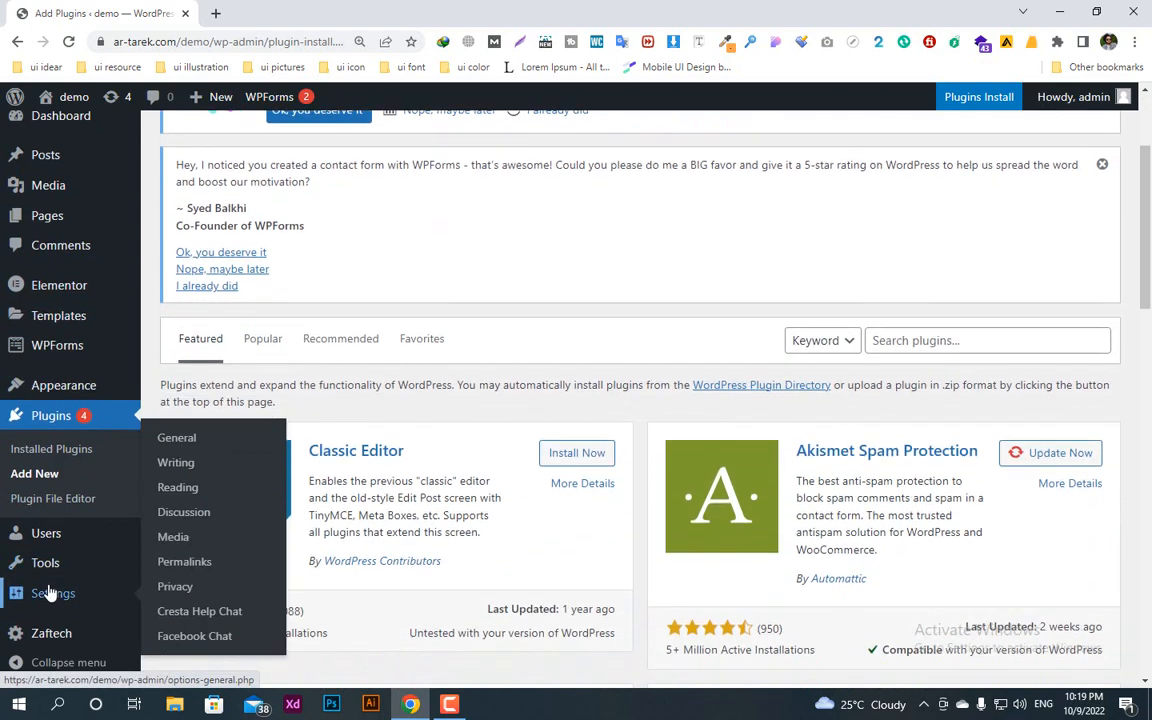
pyautogui.scroll(-3, 48, 593)
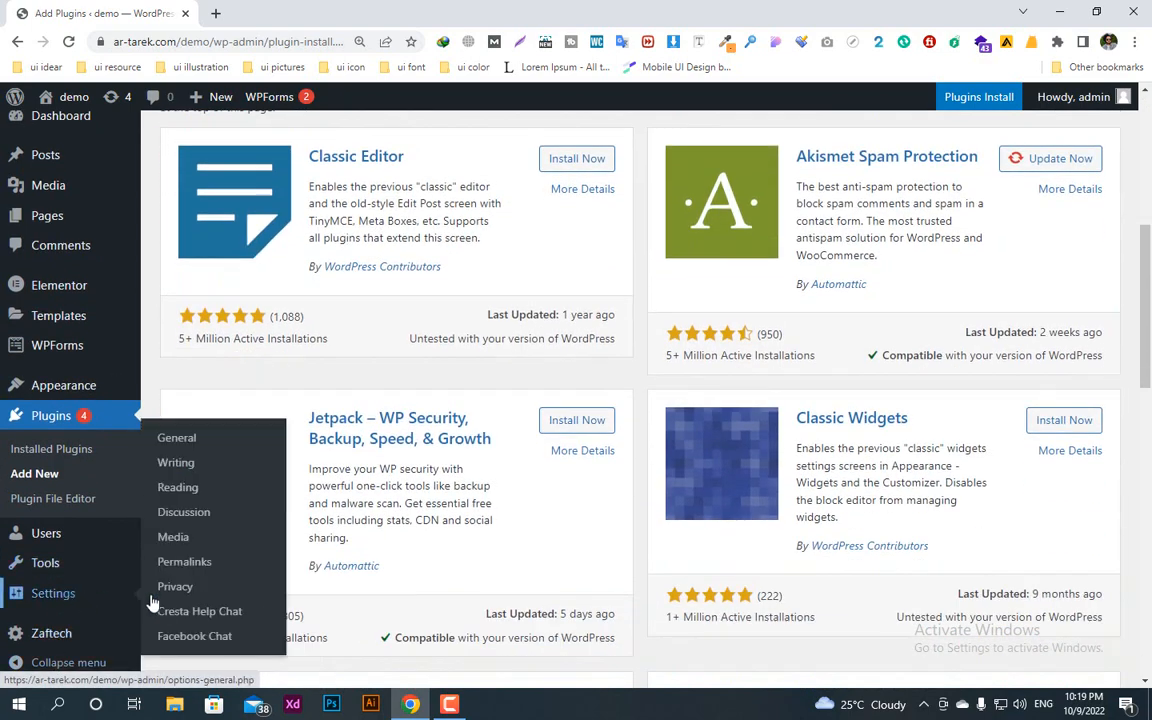
pyautogui.click(195, 638)
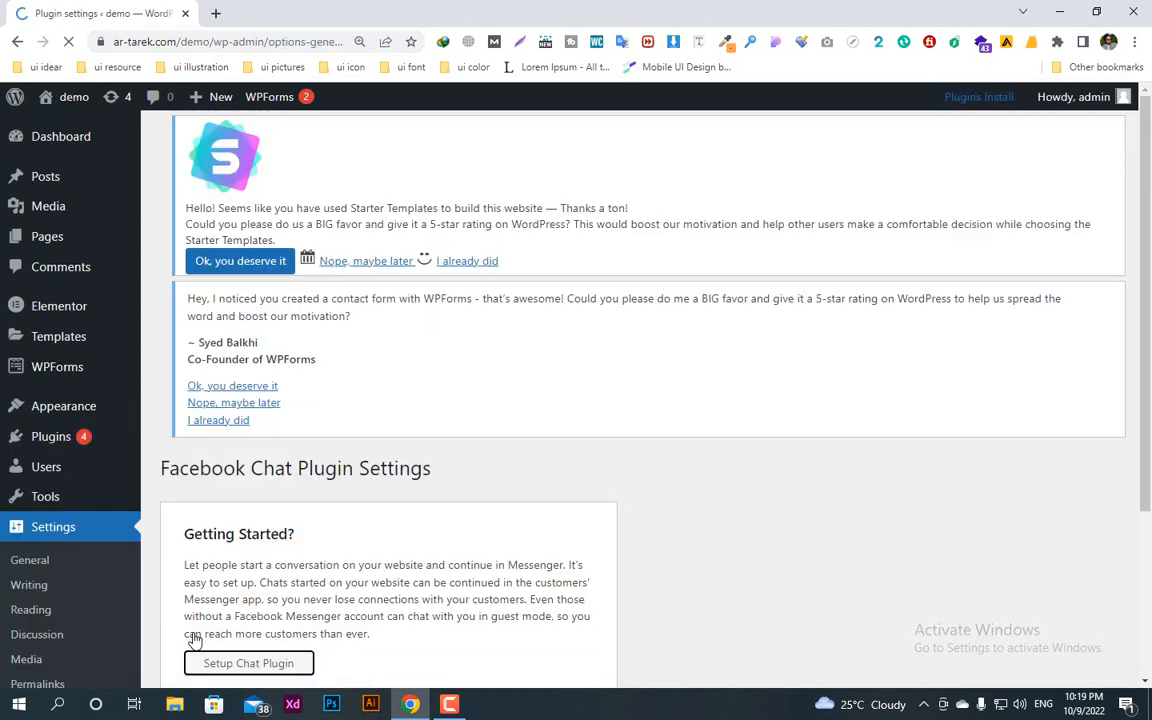
pyautogui.scroll(-2, 237, 470)
pyautogui.click(237, 467)
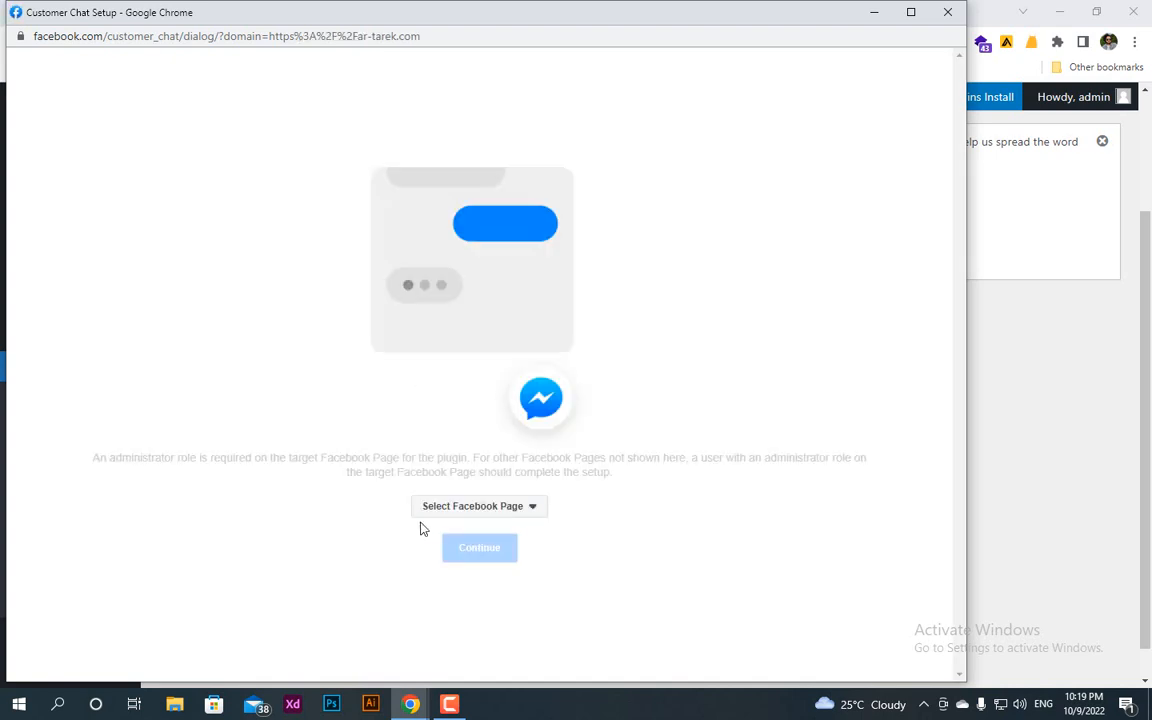
# Step: Select the available Facebook Page for the chat plugin and continue the setup
pyautogui.click(513, 510)
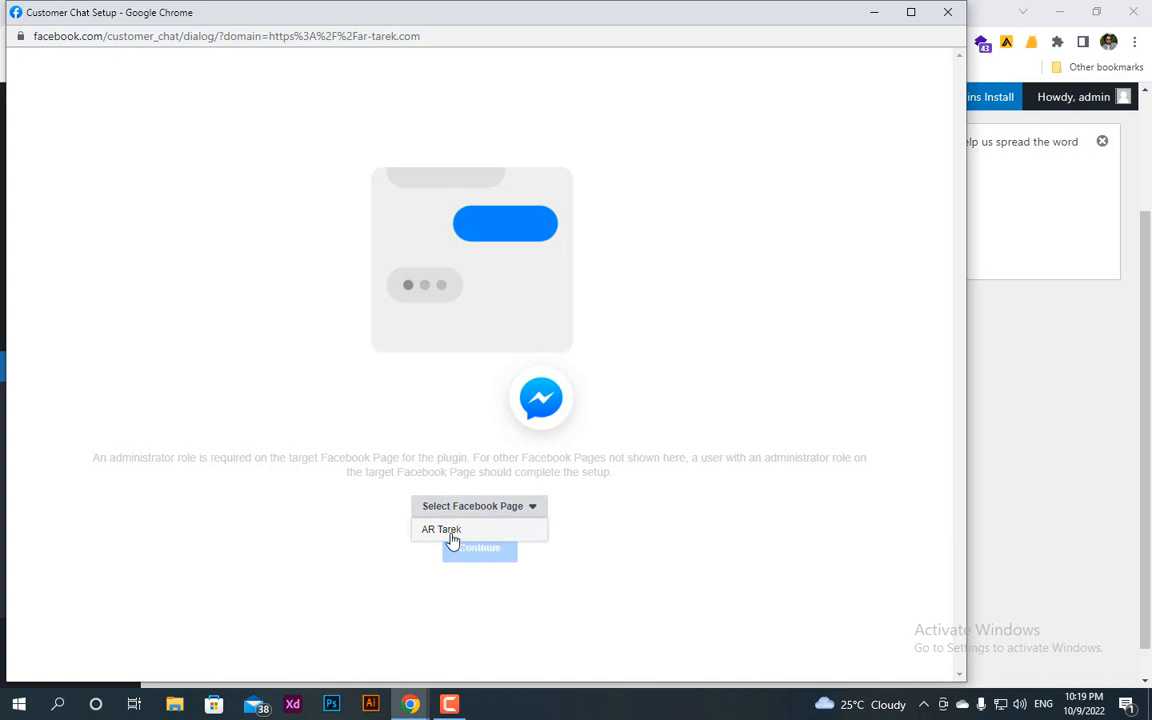
pyautogui.click(468, 532)
pyautogui.click(494, 560)
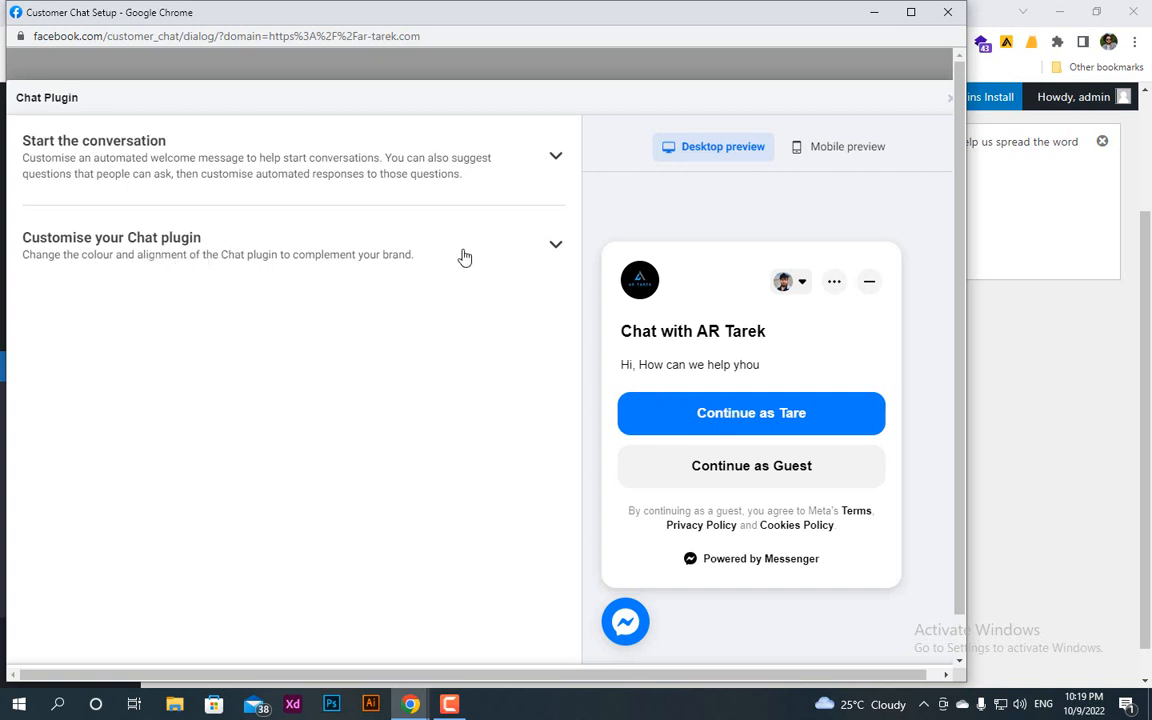
# Step: Expand the chat plugin's customisation settings and keep English (US) as its language
pyautogui.click(556, 246)
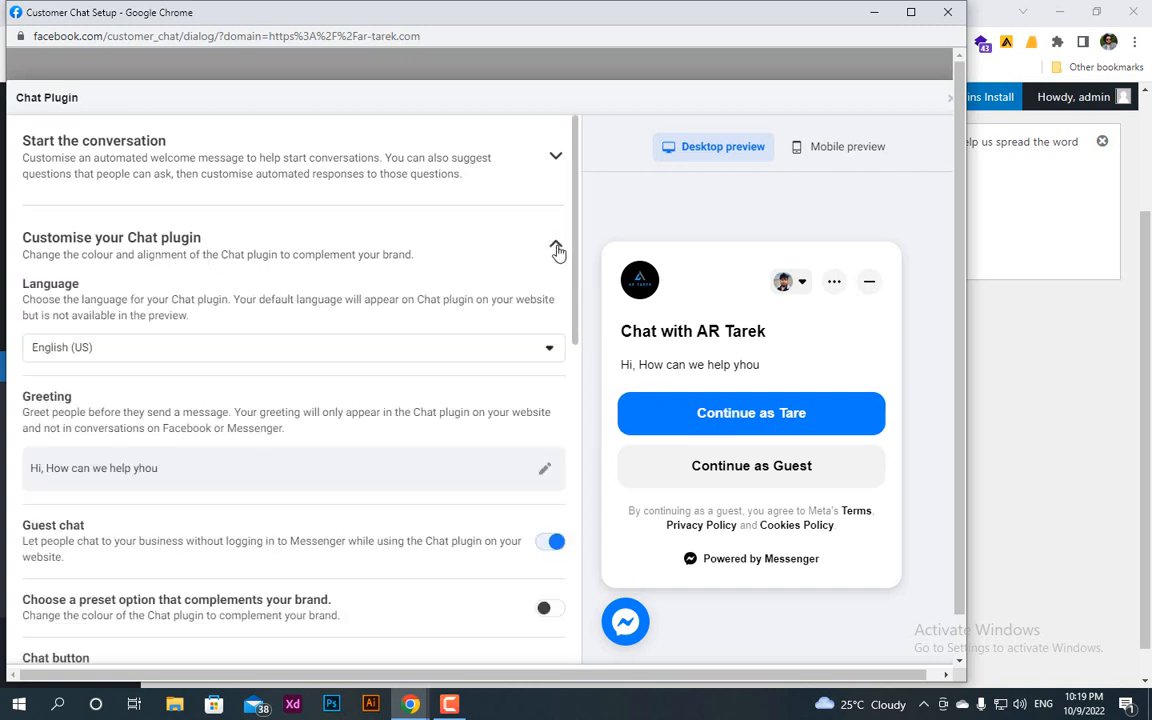
pyautogui.click(121, 347)
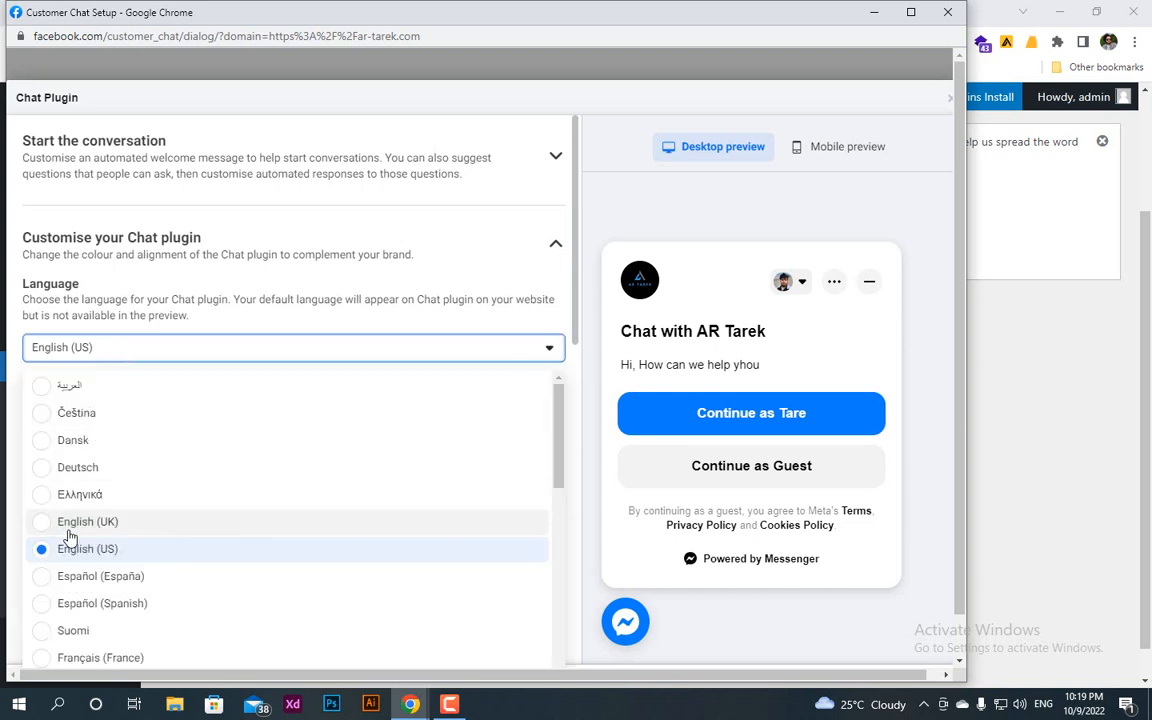
pyautogui.click(160, 352)
# Step: Replace the chat plugin's greeting text with "Hi, How can we help you"
pyautogui.scroll(-3, 165, 352)
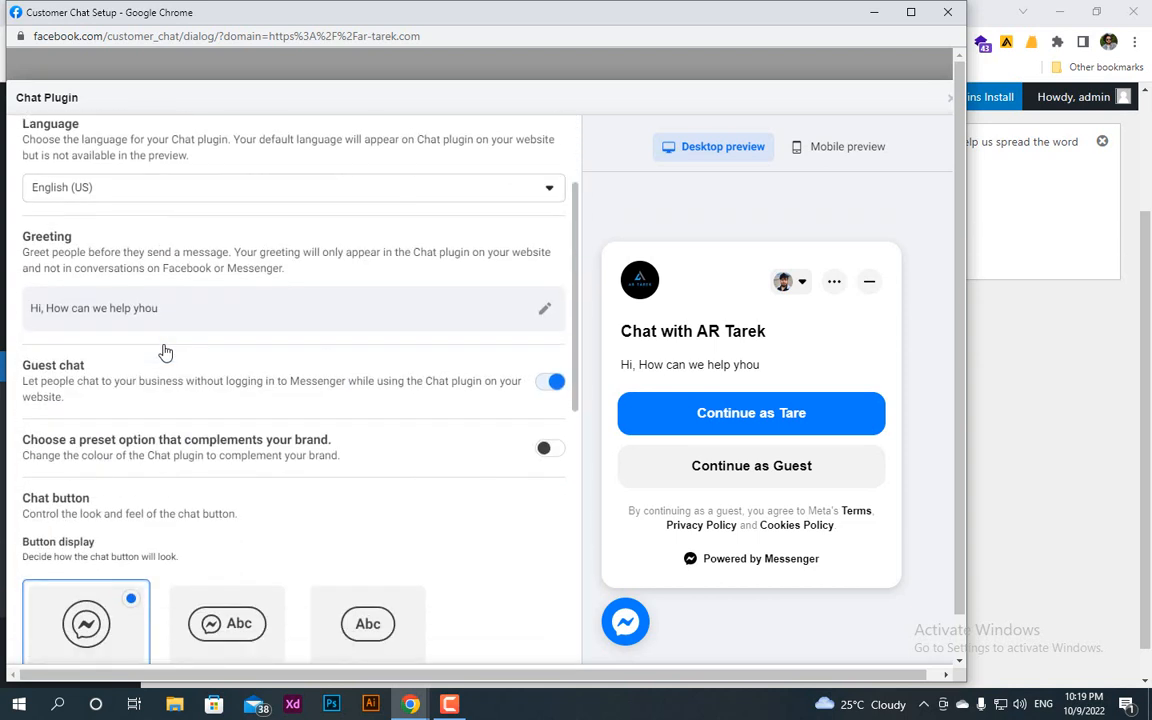
pyautogui.click(544, 309)
pyautogui.tripleClick(211, 347)
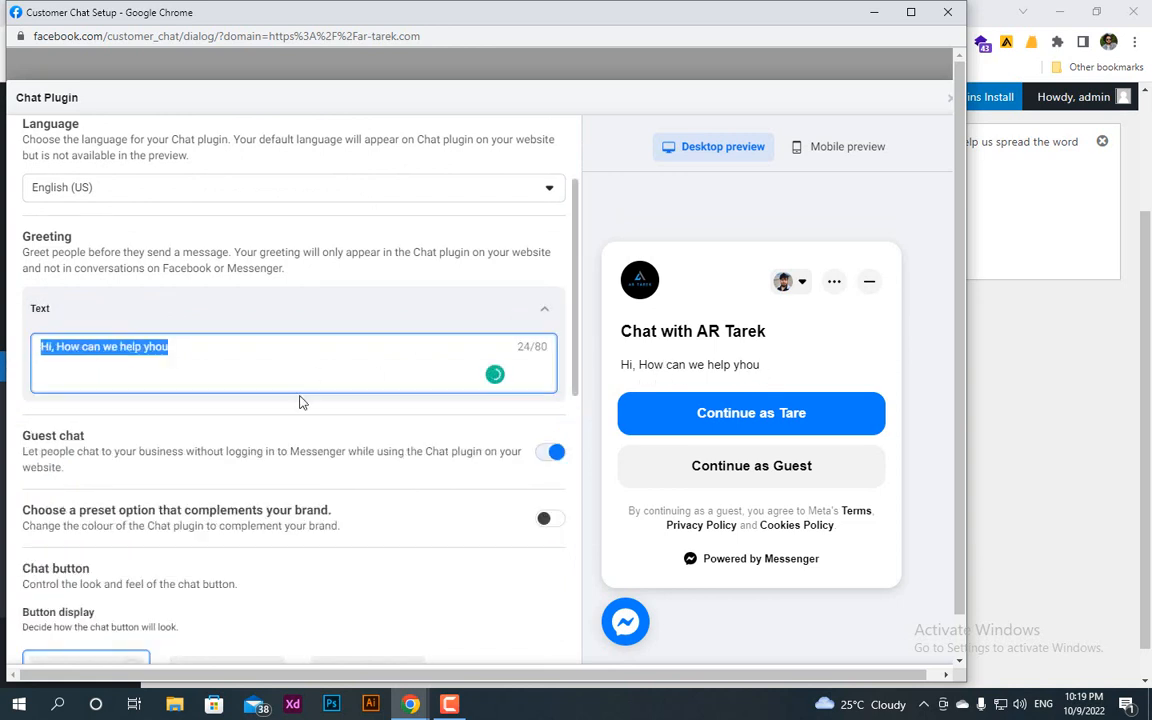
pyautogui.write('Hi')
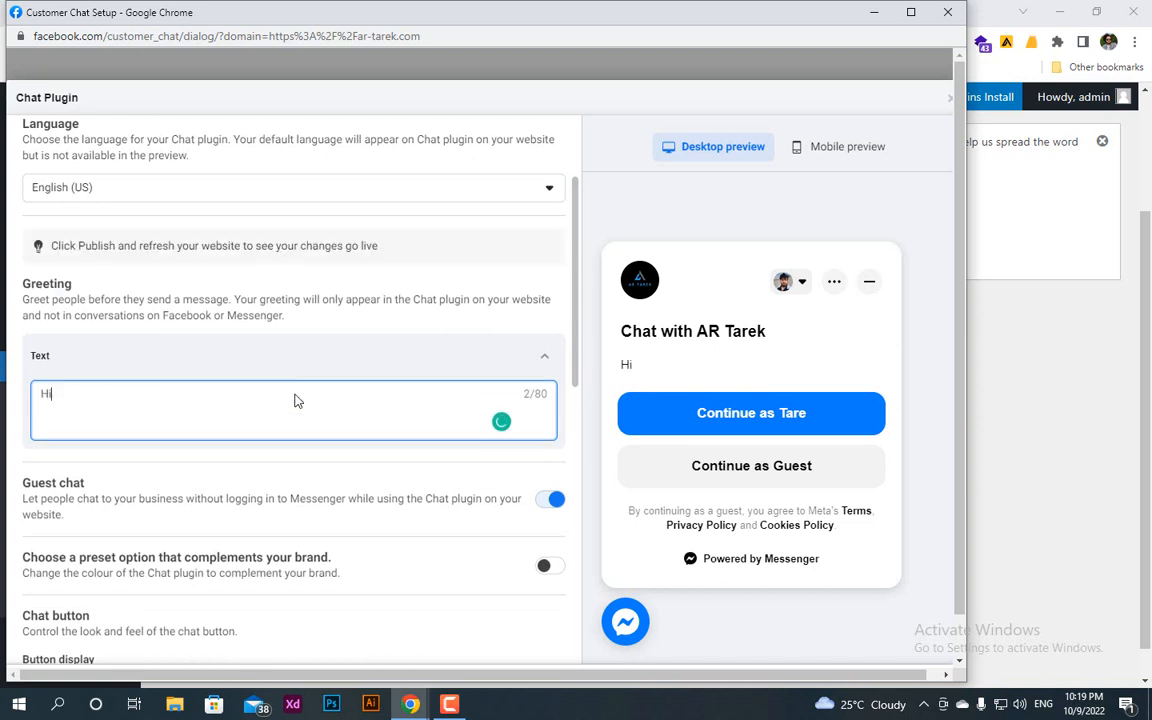
pyautogui.write(', How can we help you')
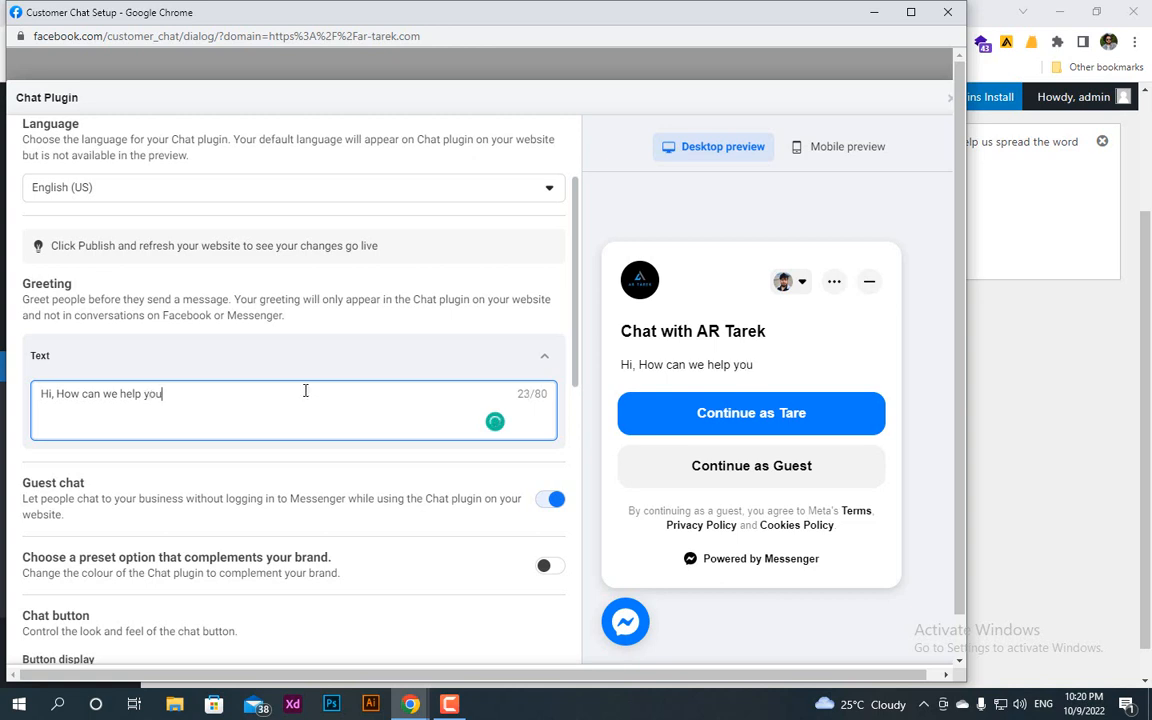
# Step: Try the Icon and text and Text only chat button displays, and return to Icon only
pyautogui.scroll(-3, 305, 391)
pyautogui.scroll(-3, 180, 532)
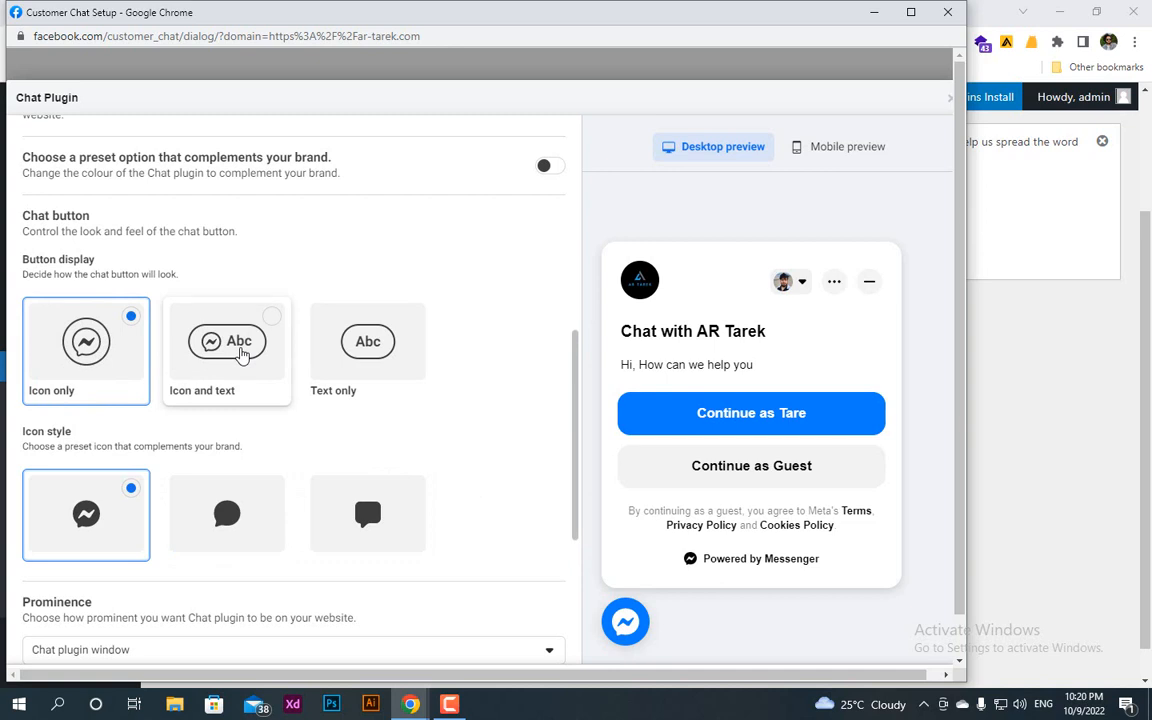
pyautogui.click(240, 355)
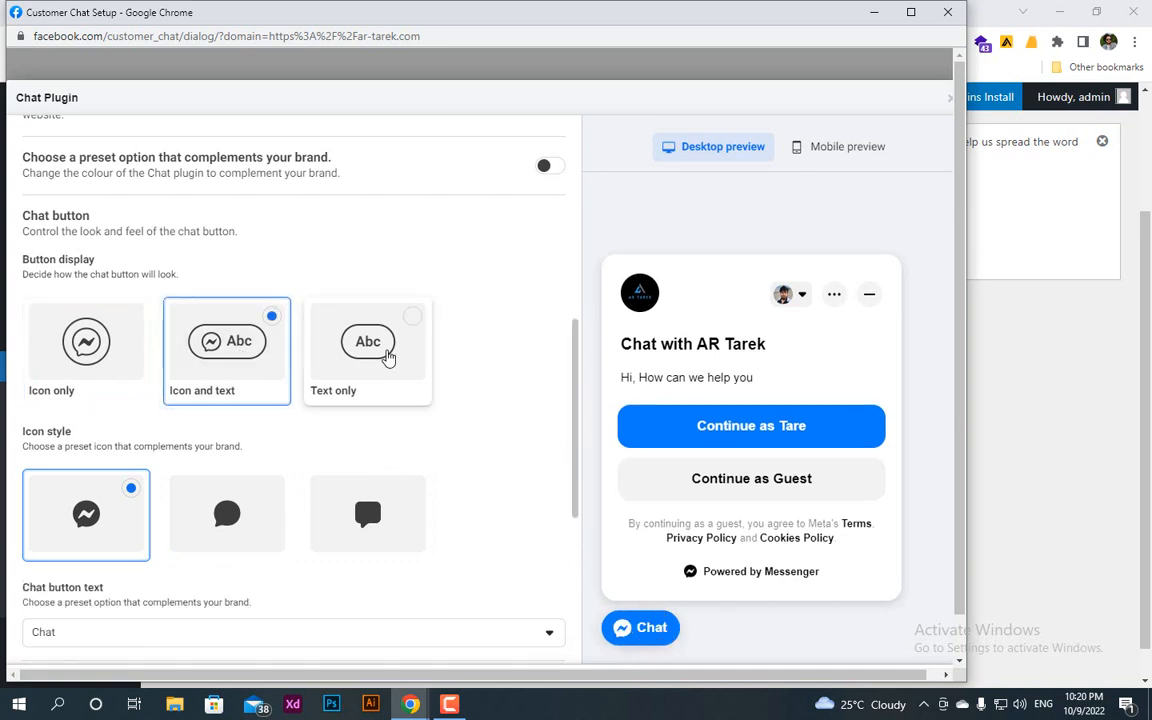
pyautogui.click(388, 357)
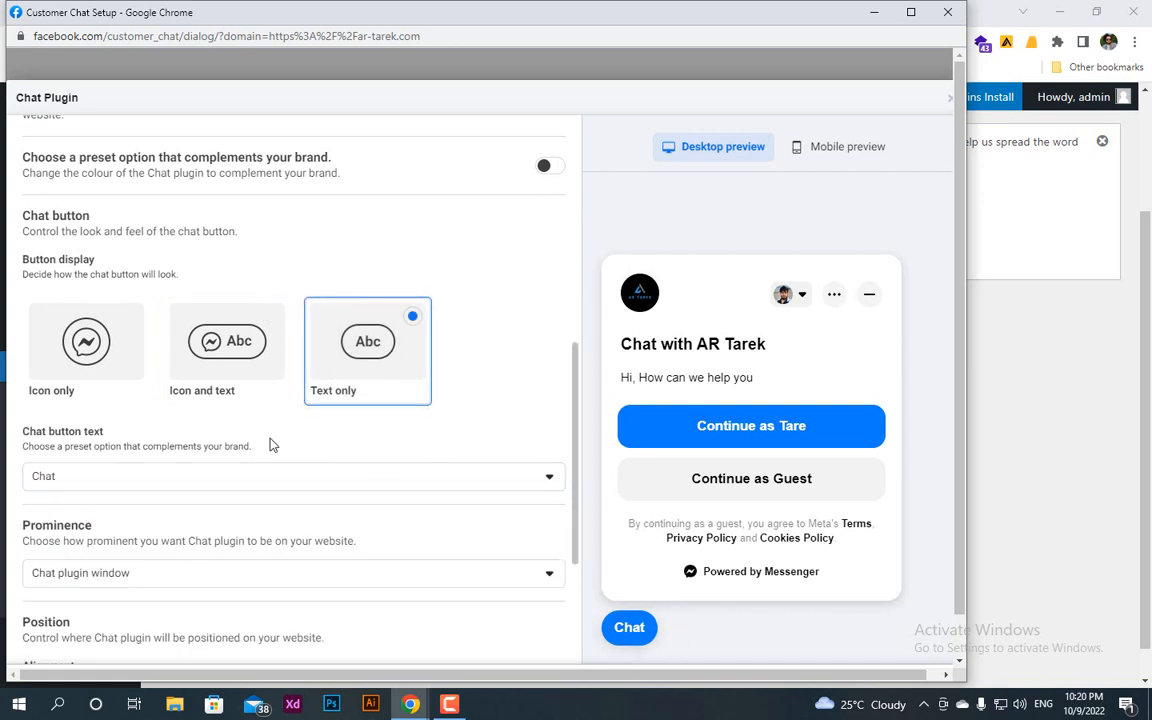
pyautogui.click(70, 366)
pyautogui.scroll(-3, 311, 550)
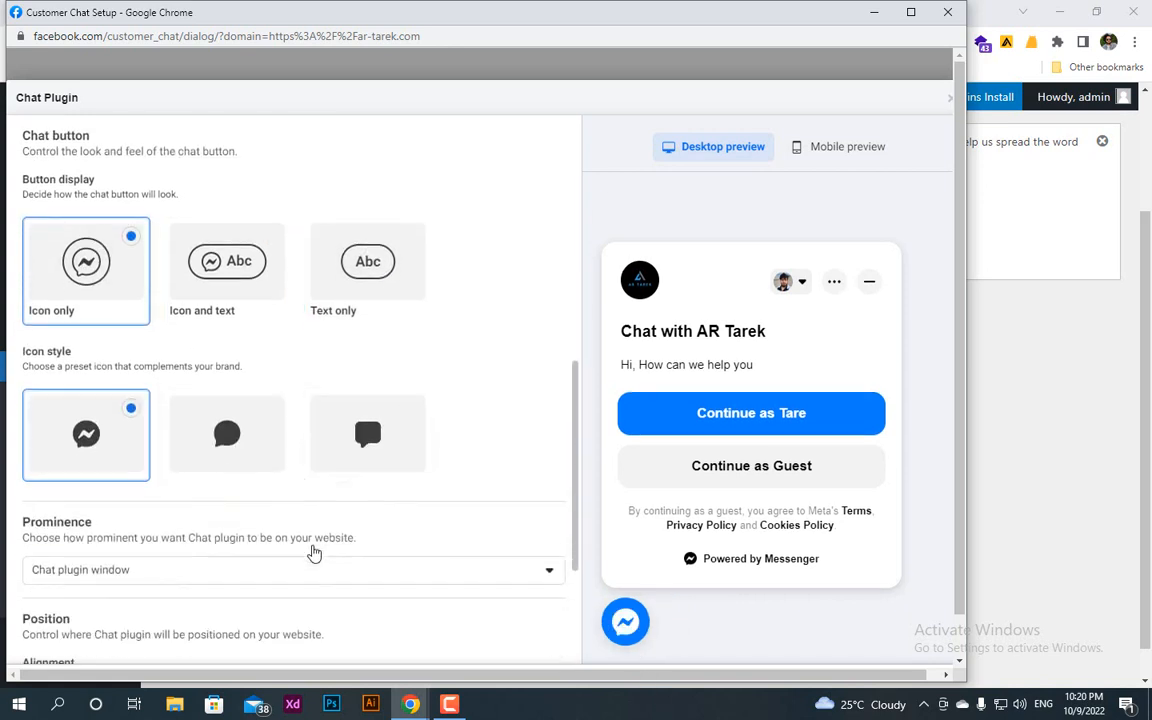
# Step: Try aligning the chat plugin to the right, and return its alignment to Left
pyautogui.scroll(-1, 311, 550)
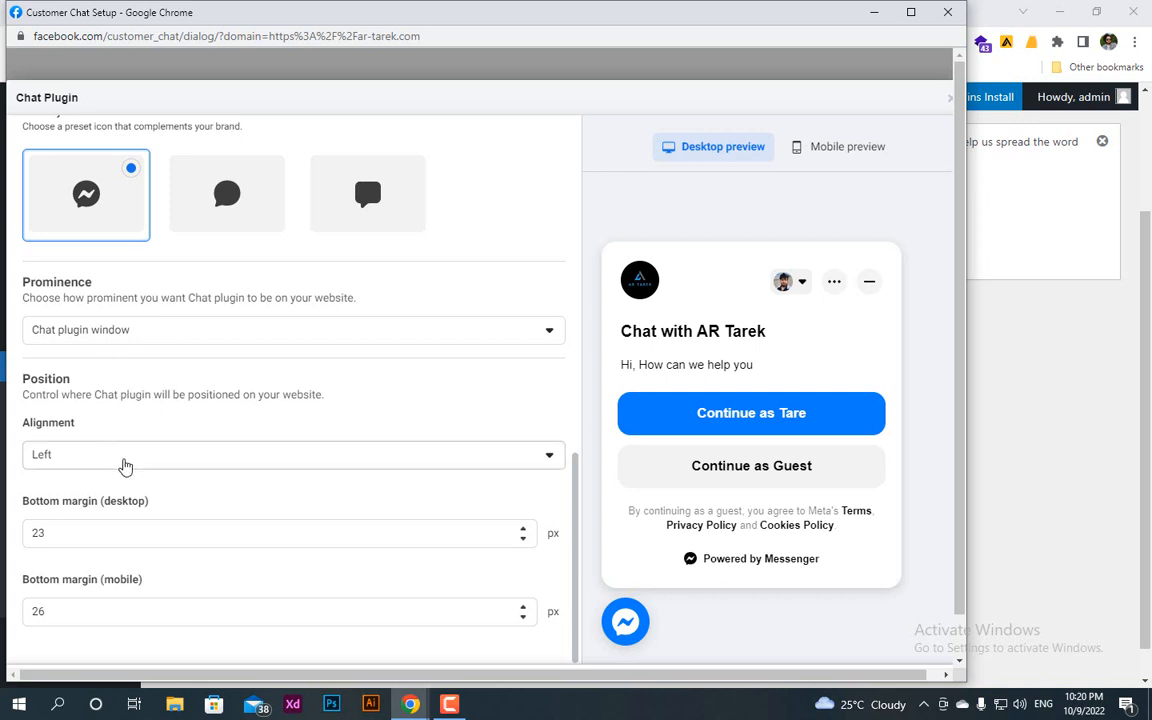
pyautogui.click(123, 463)
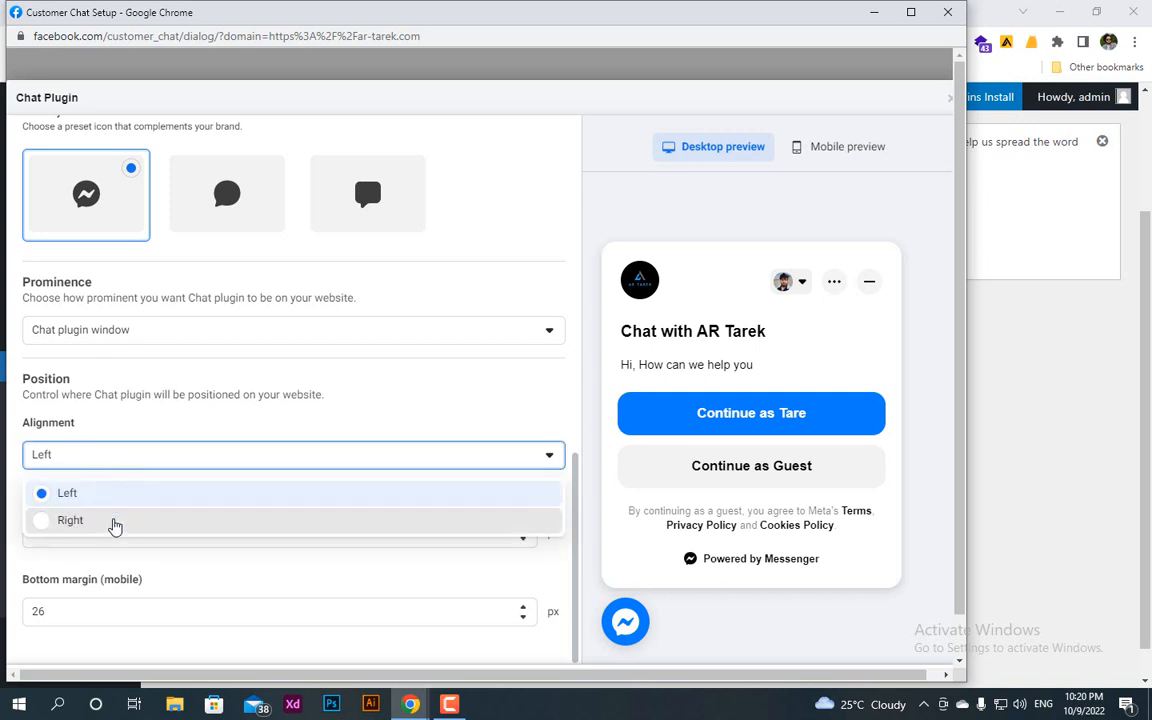
pyautogui.click(113, 522)
pyautogui.click(134, 458)
pyautogui.click(117, 495)
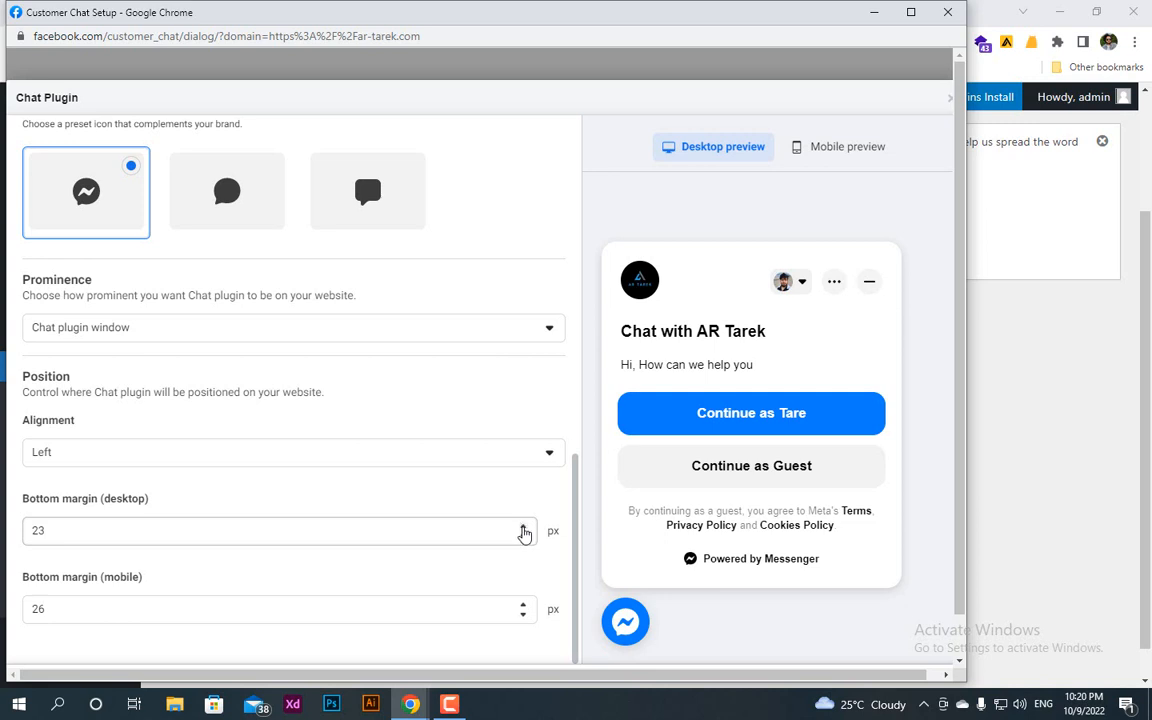
# Step: Set the chat plugin's bottom margin for desktop to 21 px
pyautogui.click(522, 527)
pyautogui.click(522, 527)
pyautogui.click(522, 527)
pyautogui.click(522, 527)
pyautogui.click(522, 527)
pyautogui.click(522, 527)
pyautogui.click(522, 527)
pyautogui.click(522, 527)
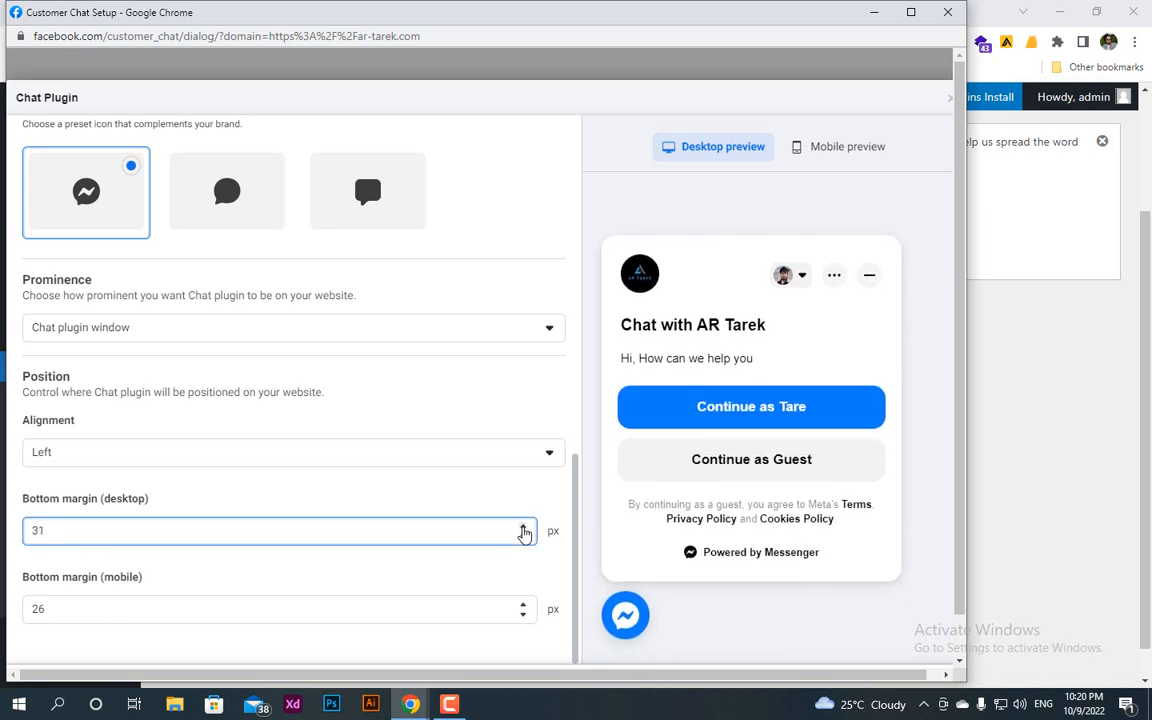
pyautogui.click(522, 527)
pyautogui.click(523, 537)
pyautogui.click(523, 537)
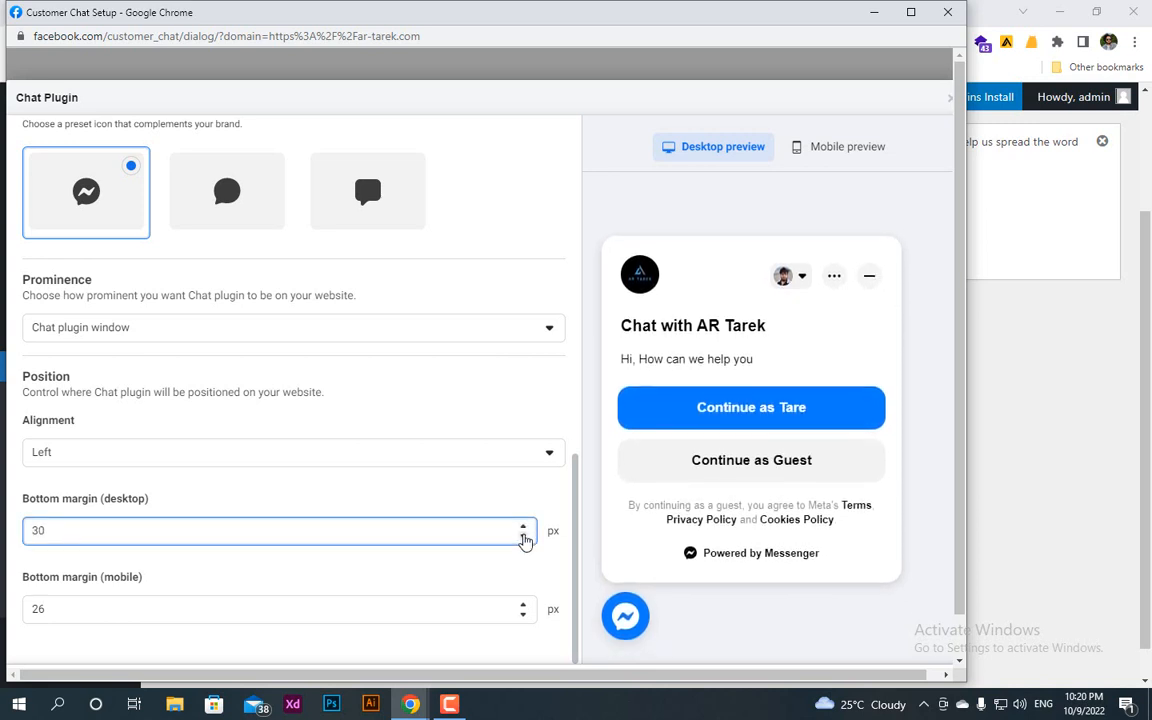
pyautogui.click(523, 537)
pyautogui.click(523, 537)
pyautogui.click(523, 537)
pyautogui.click(523, 537)
pyautogui.click(523, 537)
pyautogui.click(523, 537)
pyautogui.click(523, 537)
pyautogui.click(523, 537)
pyautogui.click(523, 537)
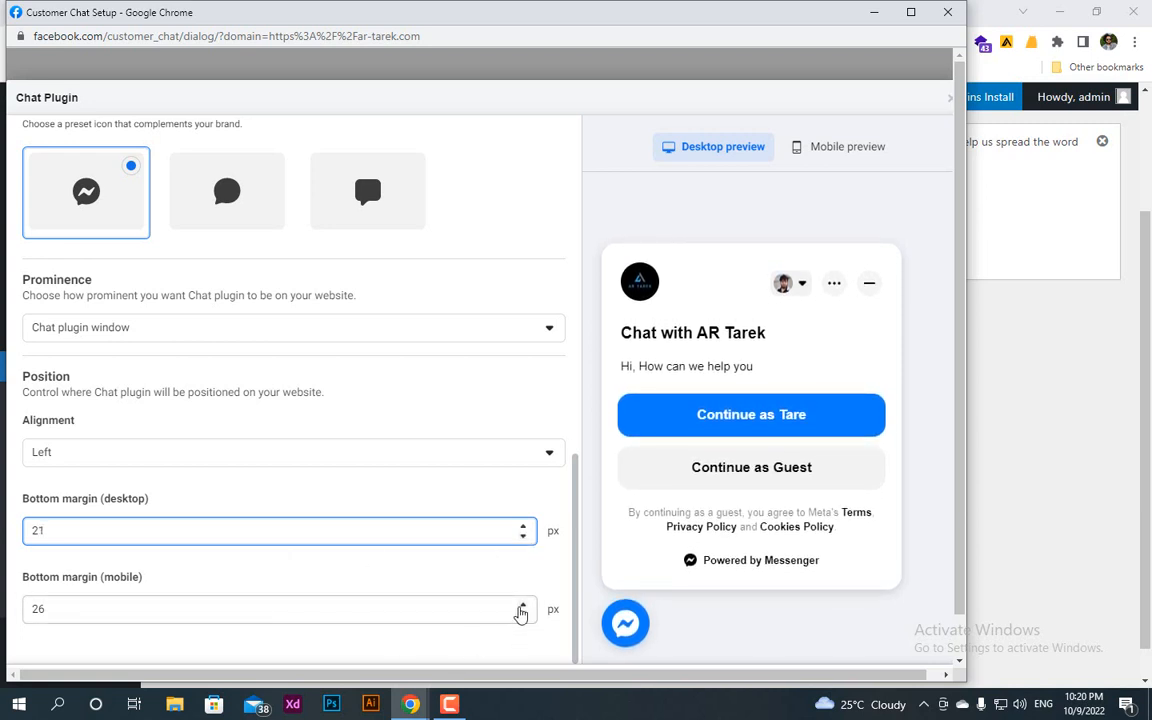
# Step: Set the chat plugin's bottom margin for mobile to 25 px and return to the desktop preview
pyautogui.click(522, 606)
pyautogui.click(522, 606)
pyautogui.click(523, 616)
pyautogui.click(523, 616)
pyautogui.click(523, 616)
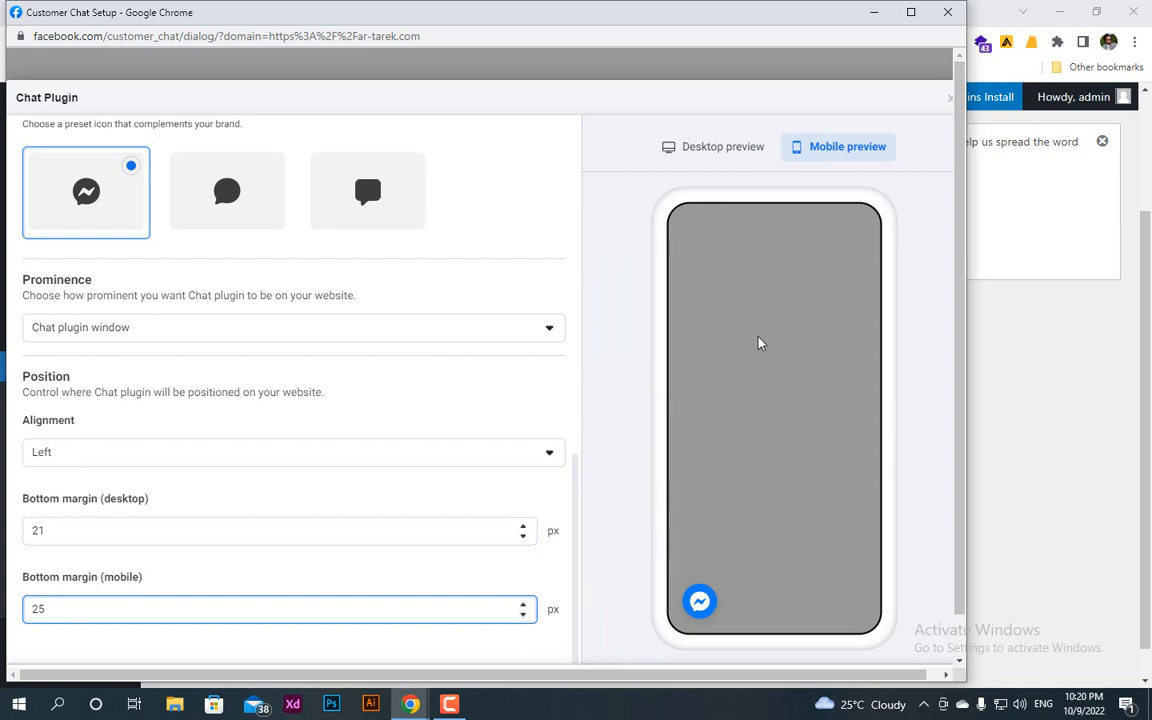
pyautogui.scroll(-2, 760, 345)
pyautogui.scroll(2, 717, 316)
pyautogui.click(707, 149)
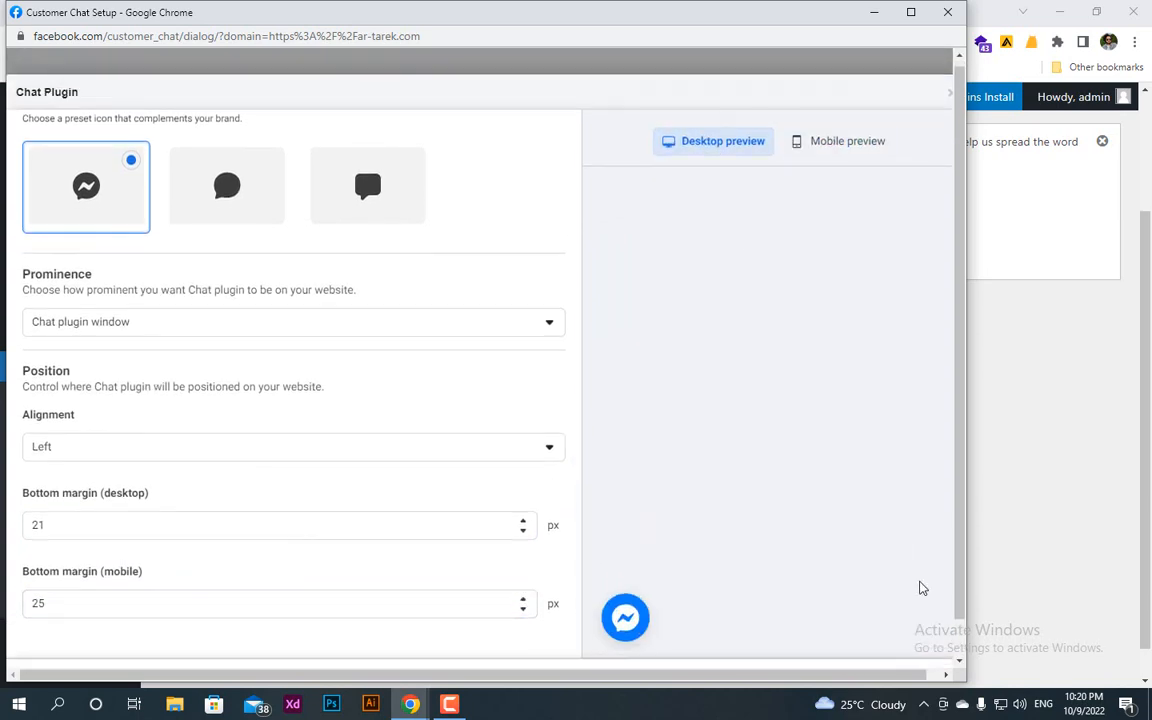
# Step: Publish the customised chat plugin and close the Facebook setup window
pyautogui.scroll(-1, 800, 576)
pyautogui.scroll(2, 221, 442)
pyautogui.scroll(5, 221, 442)
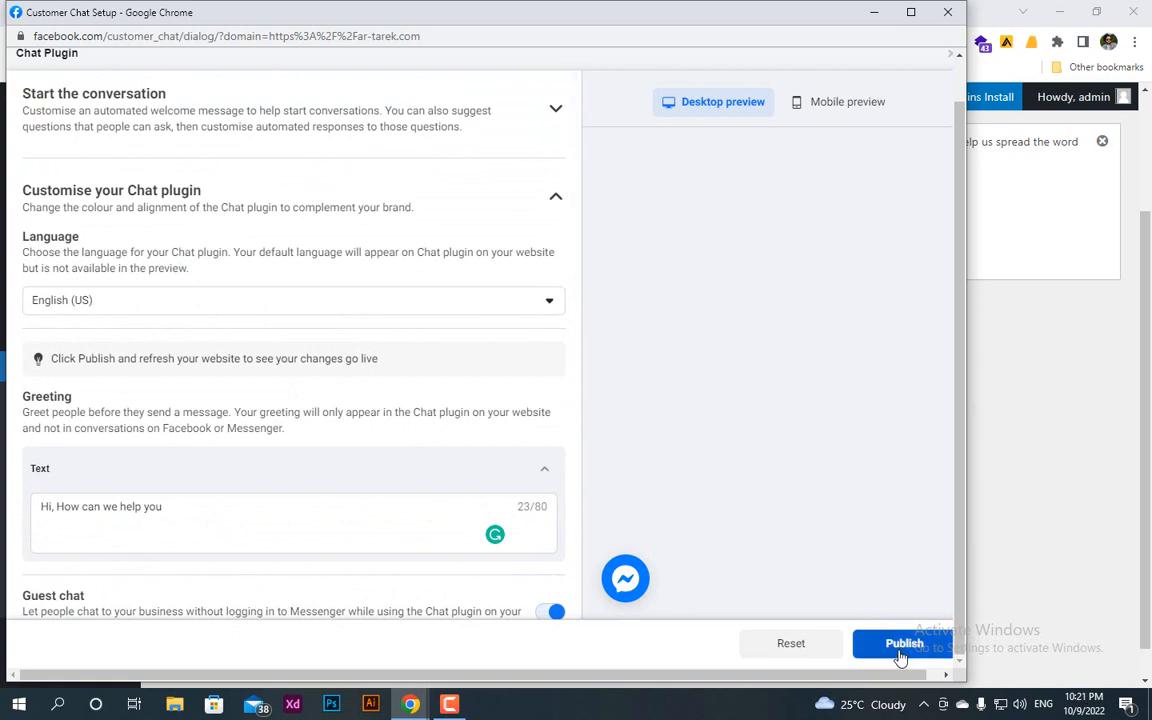
pyautogui.click(897, 652)
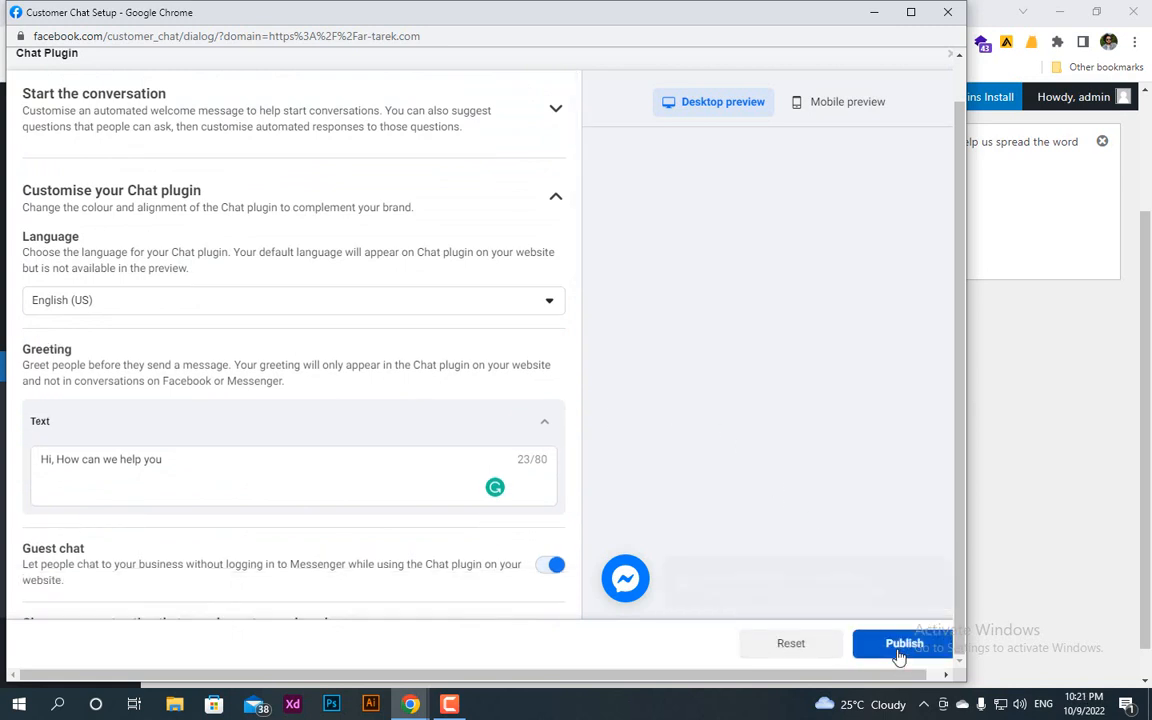
pyautogui.click(905, 646)
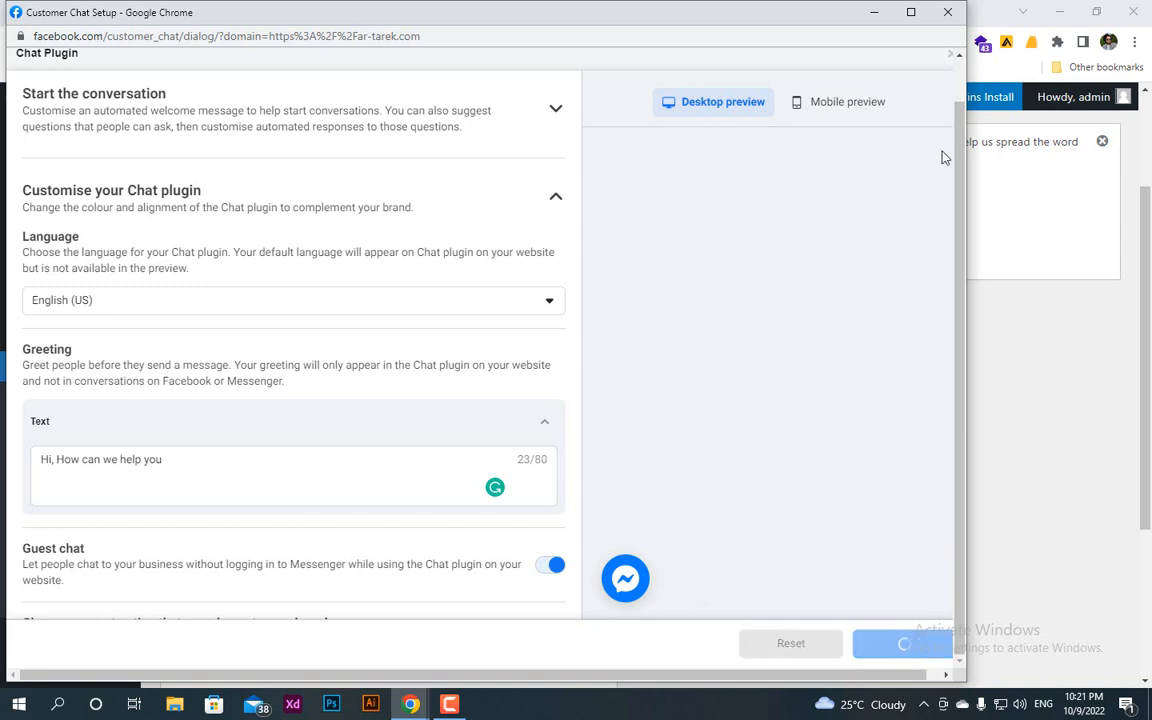
pyautogui.click(948, 14)
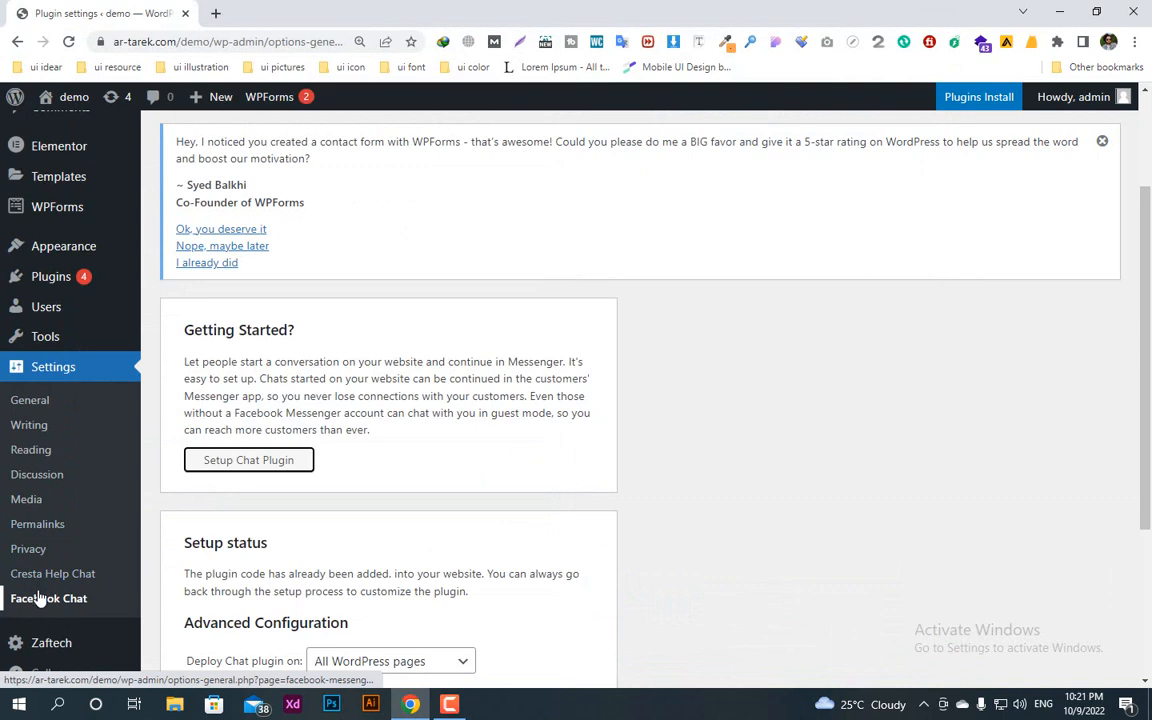
# Step: Open the Cresta Help Chat settings and fill in the WhatsApp number with its country code
pyautogui.scroll(-3, 50, 502)
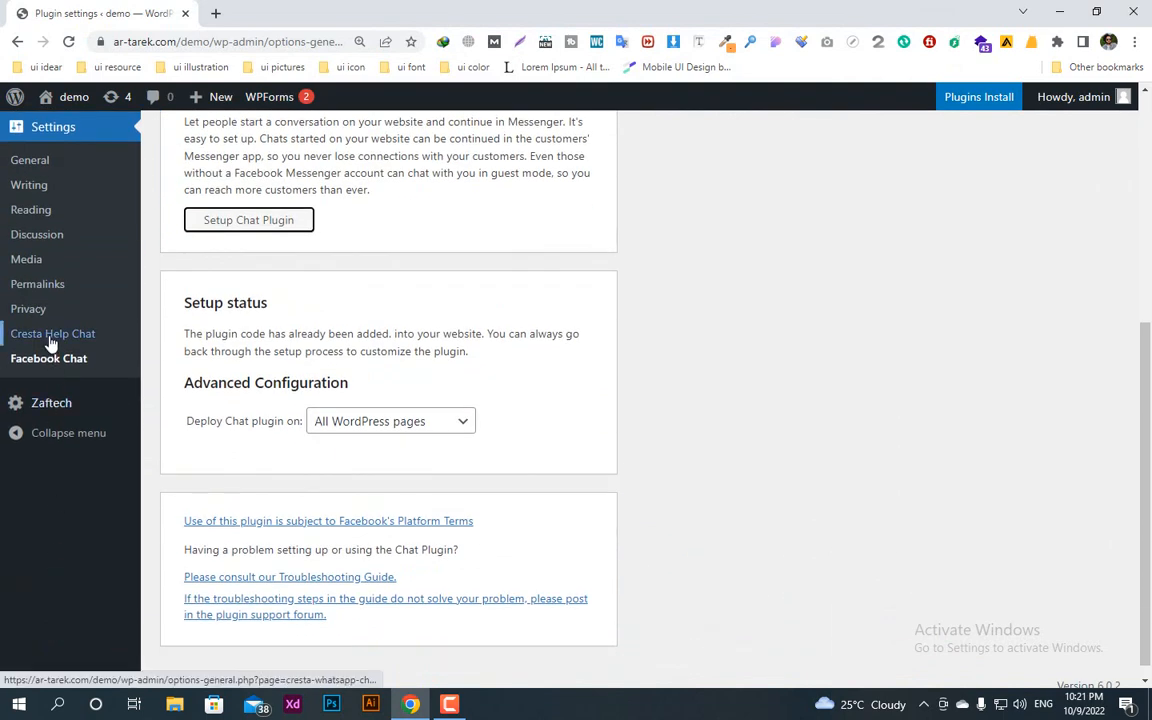
pyautogui.click(50, 337)
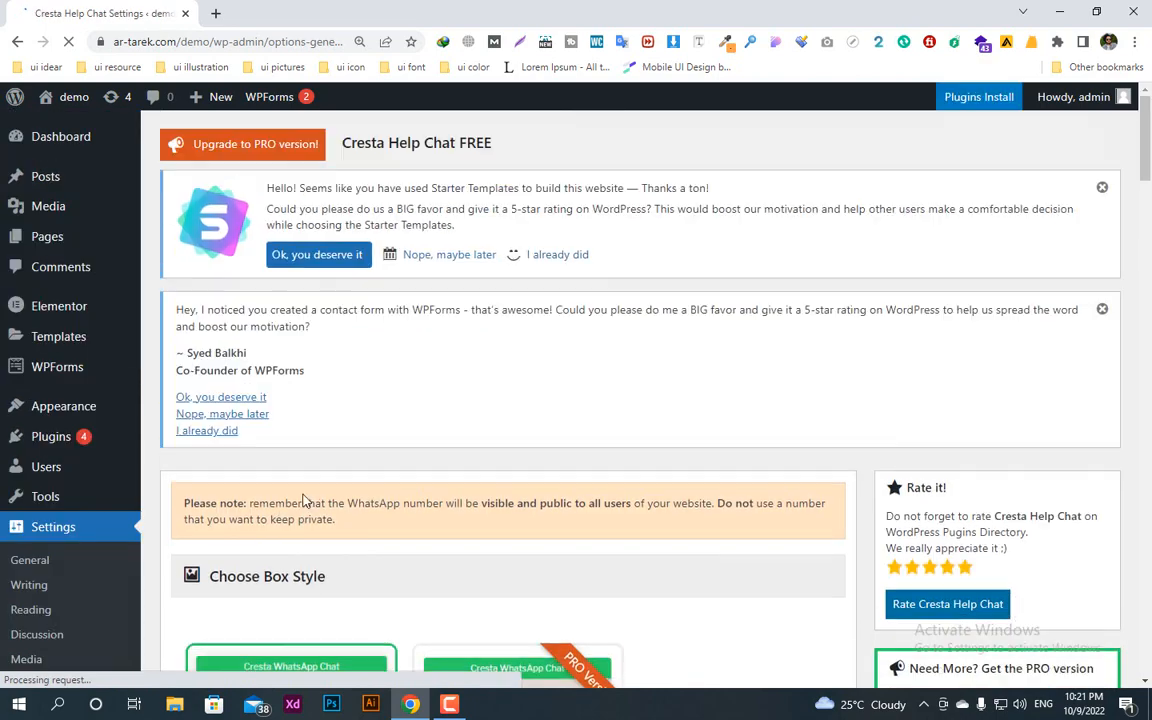
pyautogui.scroll(-8, 419, 560)
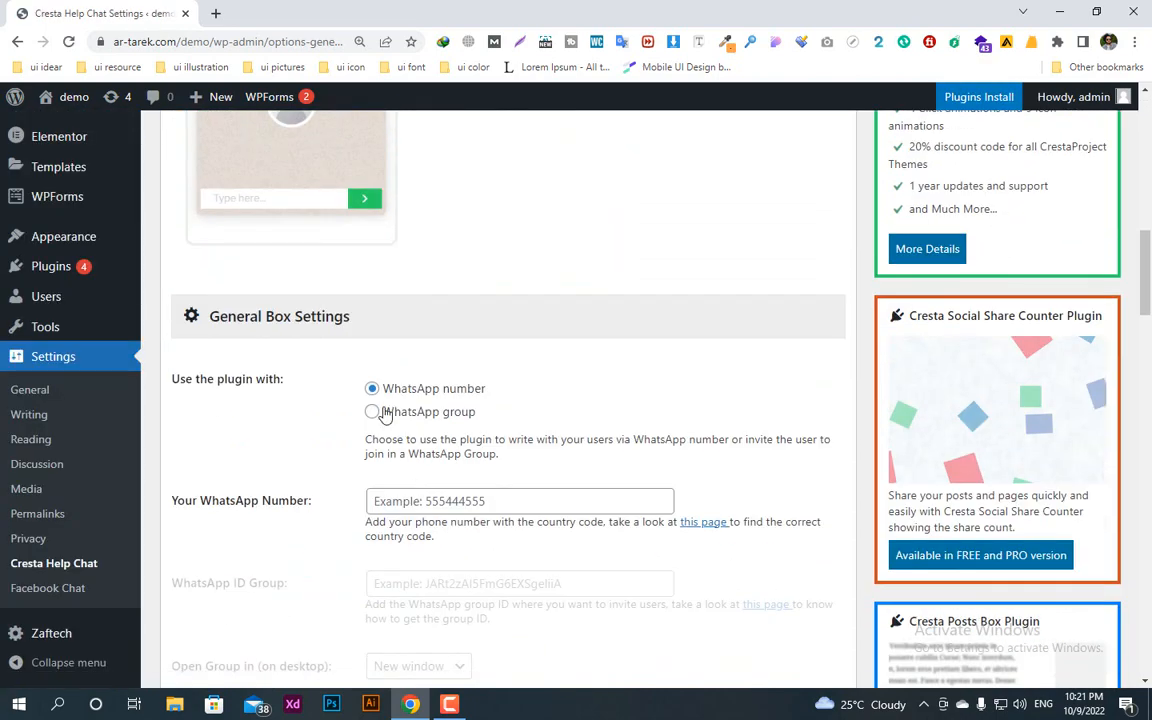
pyautogui.click(400, 500)
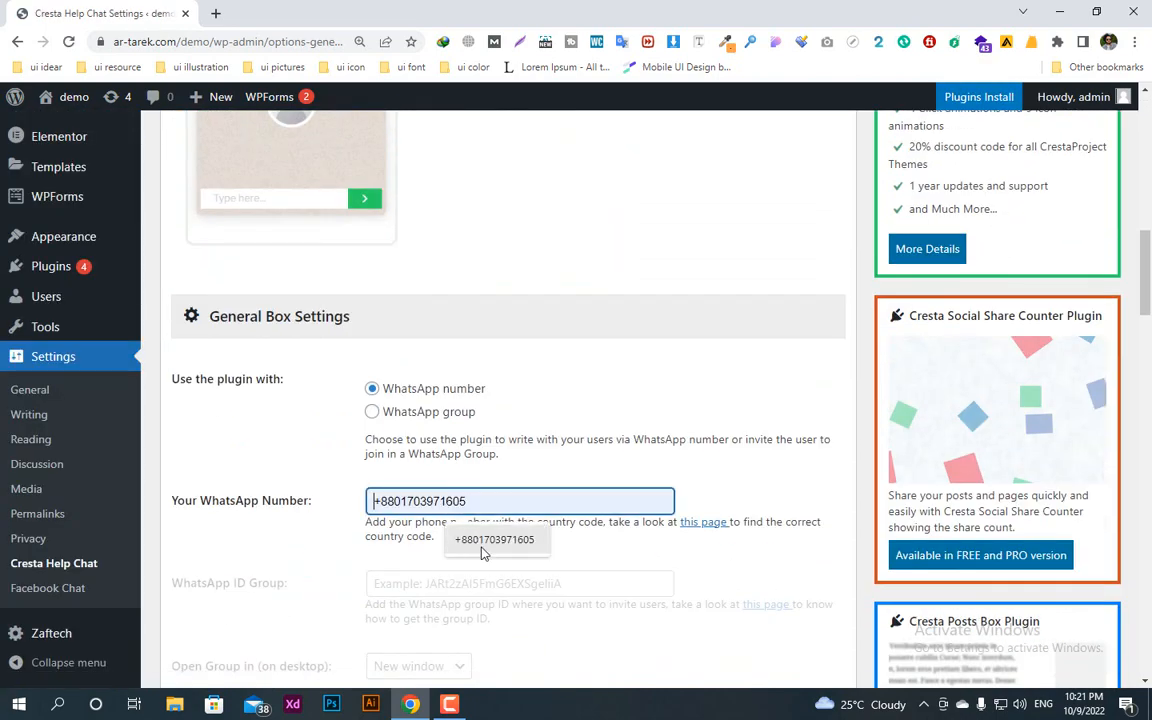
pyautogui.click(494, 539)
# Step: Replace the WhatsApp chat's box text with "Ali express help desk"
pyautogui.scroll(-3, 483, 548)
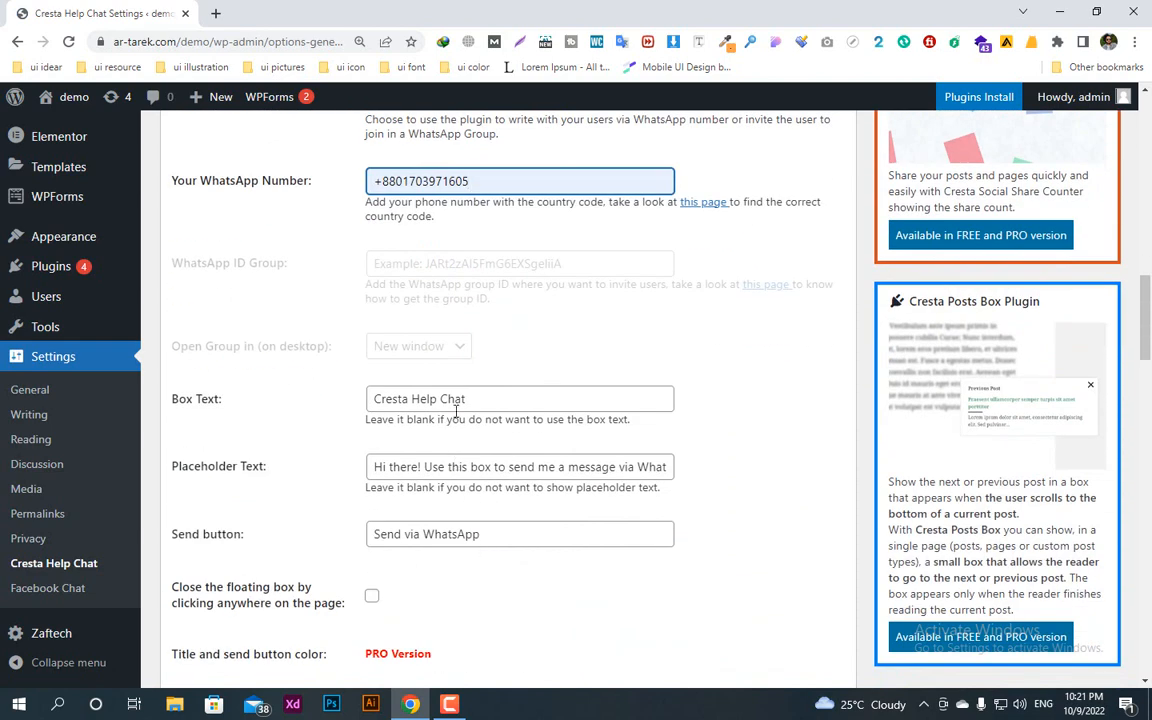
pyautogui.moveTo(512, 398); pyautogui.dragTo(353, 440)
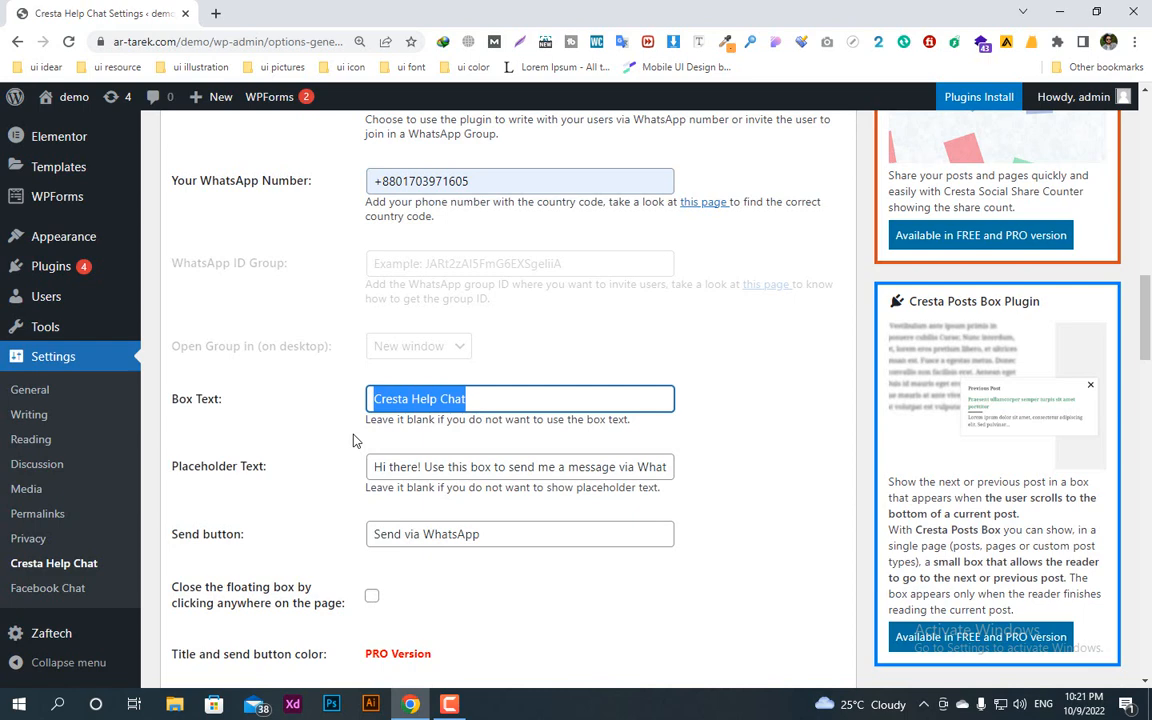
pyautogui.write('Ali ')
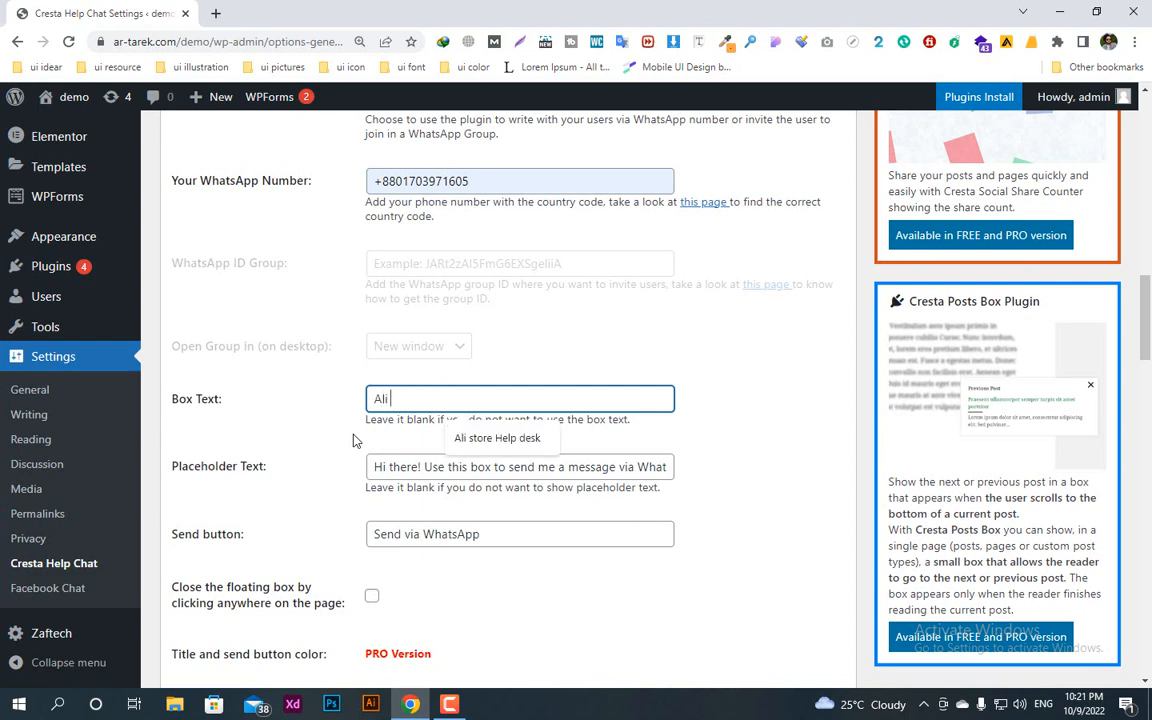
pyautogui.write('e')
pyautogui.press('BackSpace')
pyautogui.write('expre')
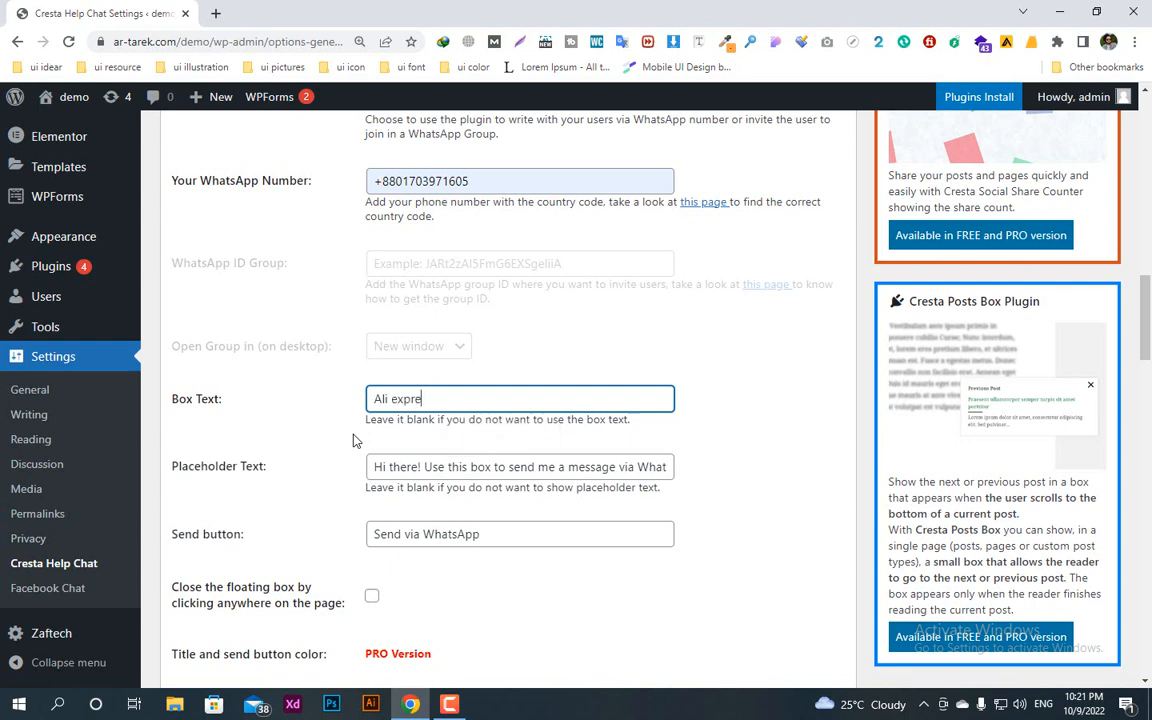
pyautogui.write('ss help desk')
# Step: Replace the WhatsApp chat's placeholder text with "How can we help you", keeping the send button text
pyautogui.tripleClick(437, 465)
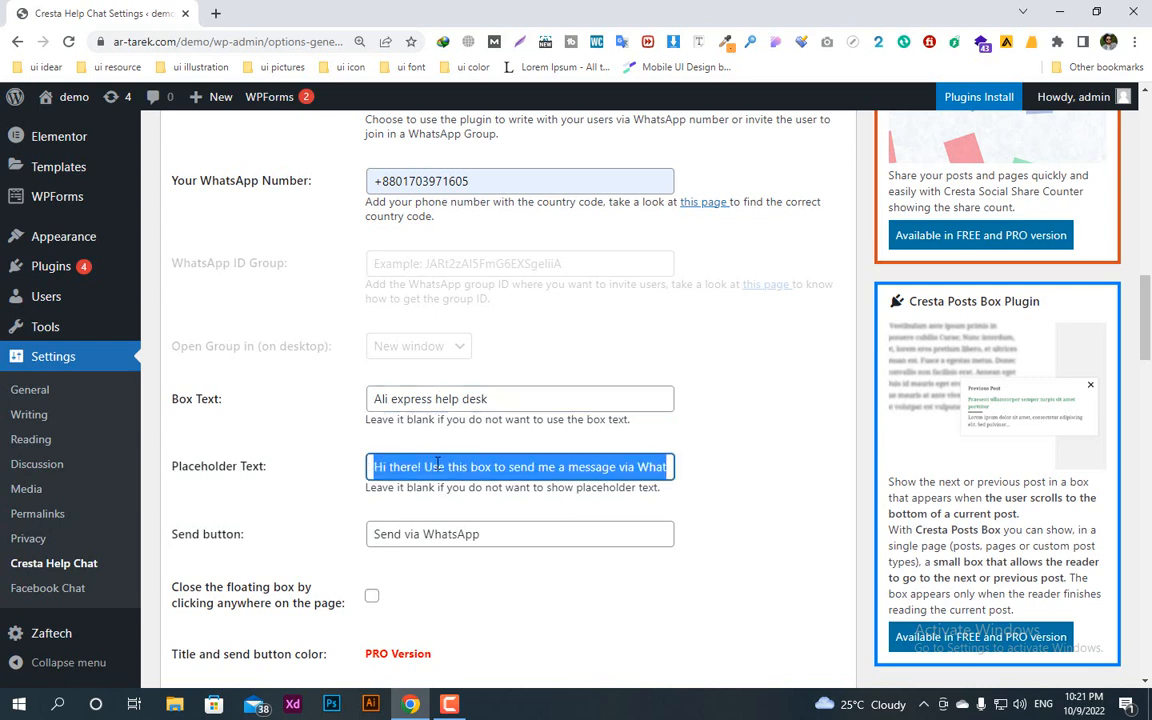
pyautogui.write('How can')
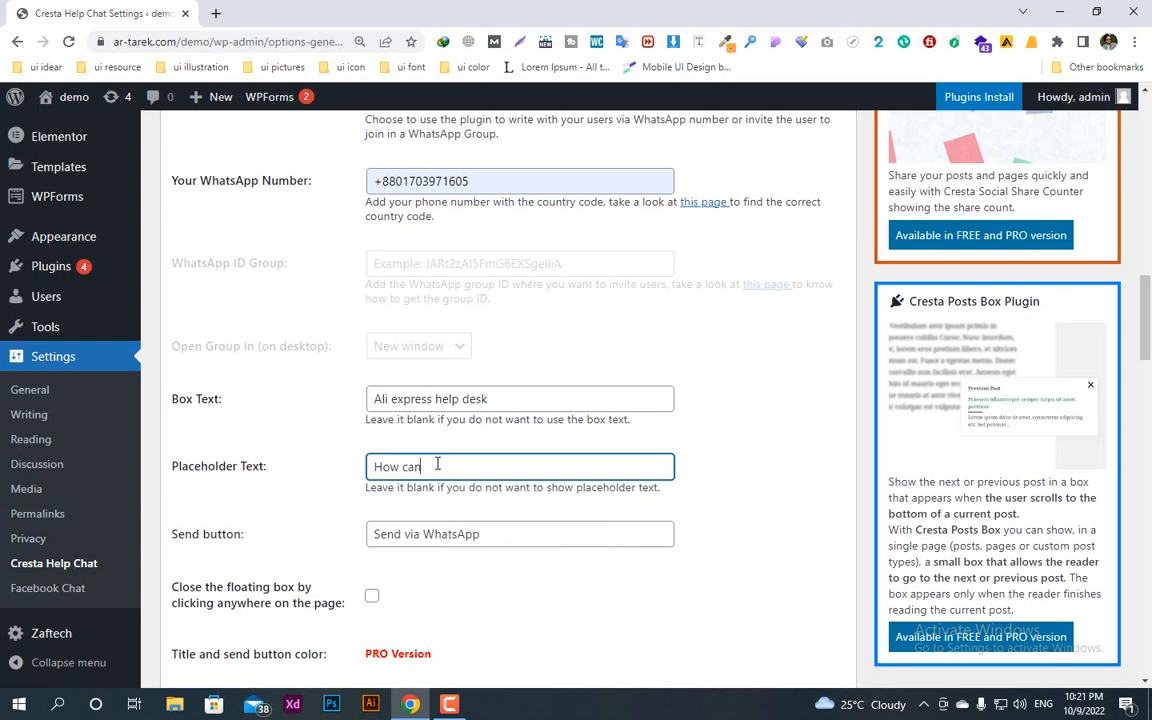
pyautogui.write(' we help you')
pyautogui.scroll(-3, 435, 500)
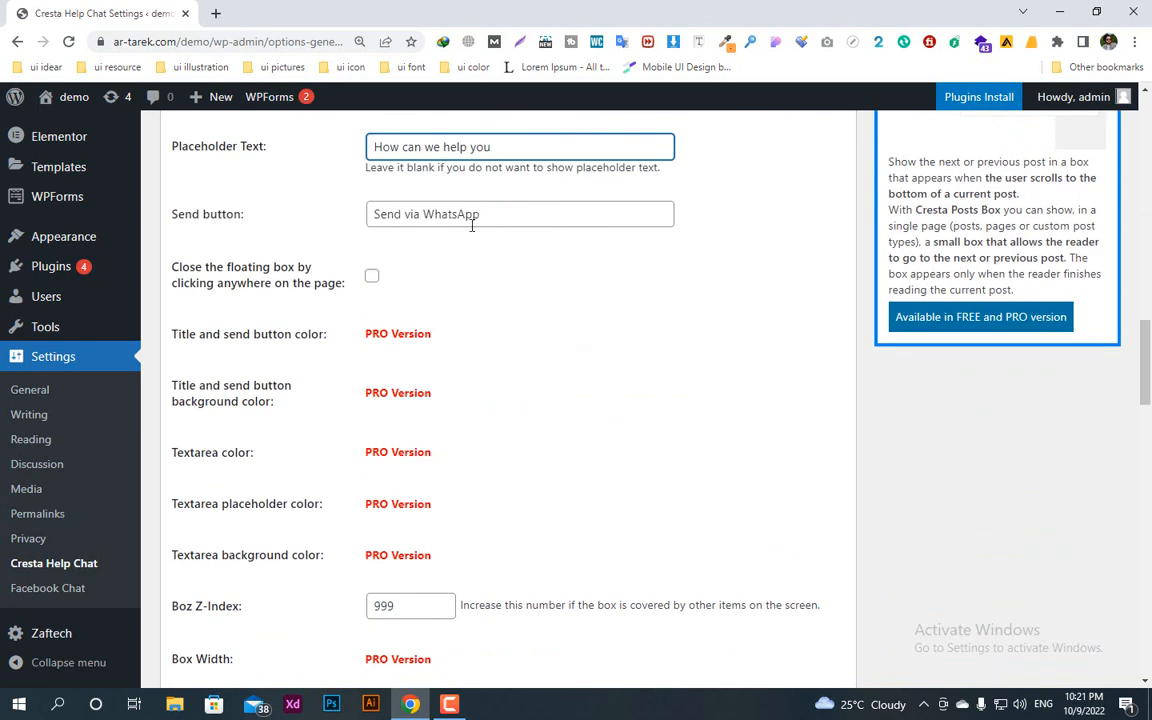
pyautogui.click(470, 216)
pyautogui.click(548, 296)
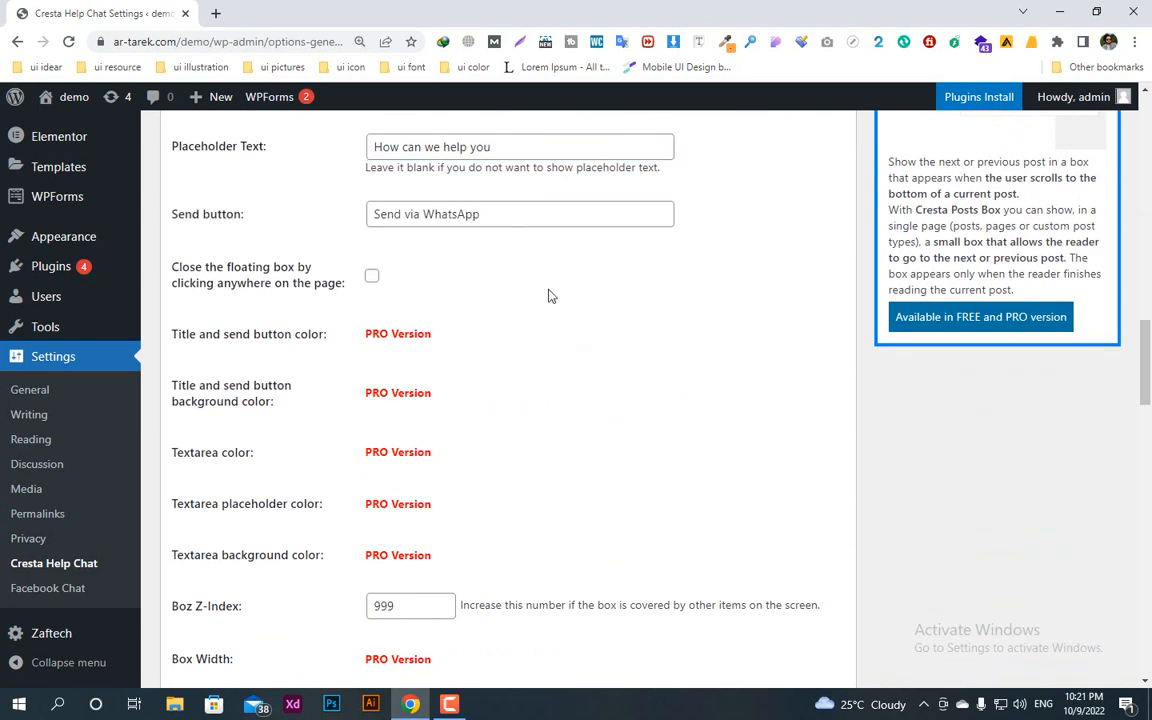
# Step: Show the floating WhatsApp box on the entire website and save the Cresta Help Chat settings
pyautogui.scroll(-5, 501, 419)
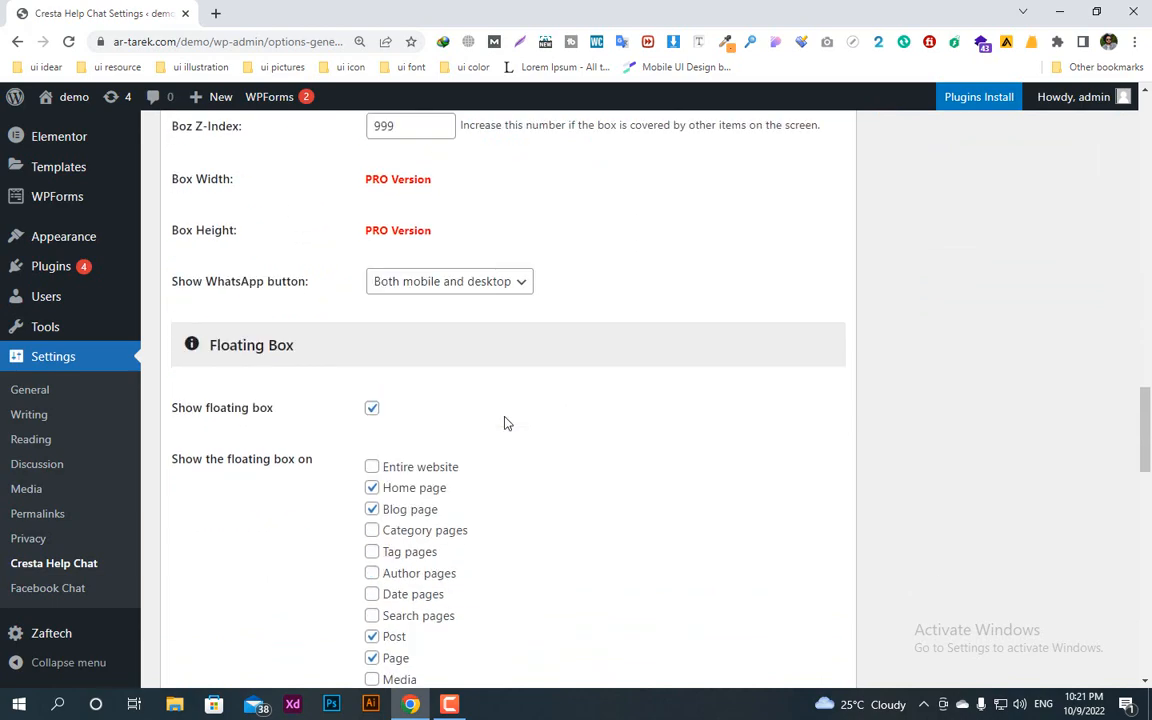
pyautogui.scroll(-11, 504, 423)
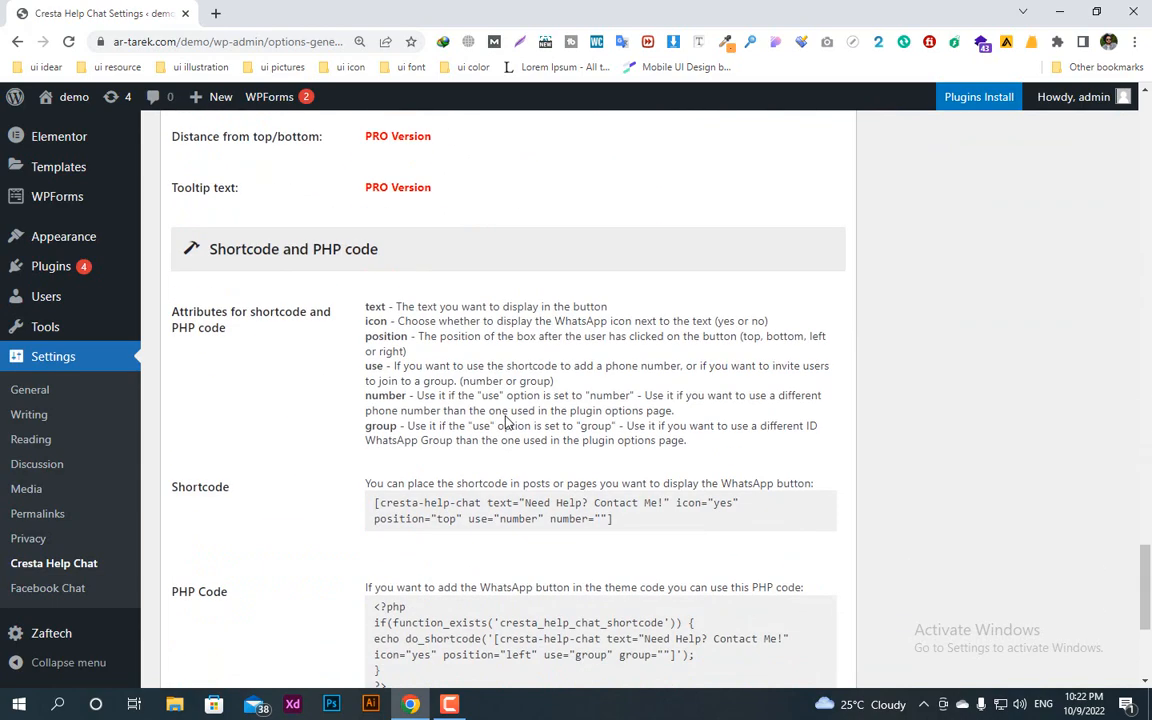
pyautogui.scroll(-3, 505, 421)
pyautogui.scroll(13, 505, 421)
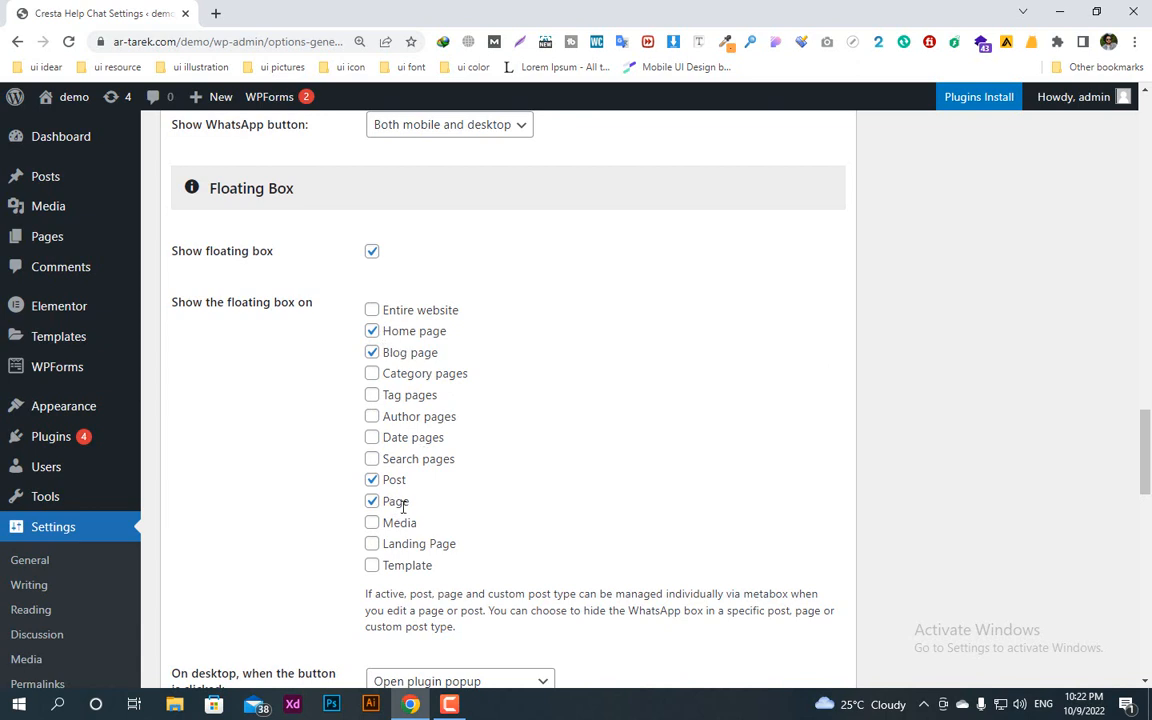
pyautogui.click(372, 311)
pyautogui.scroll(-15, 398, 425)
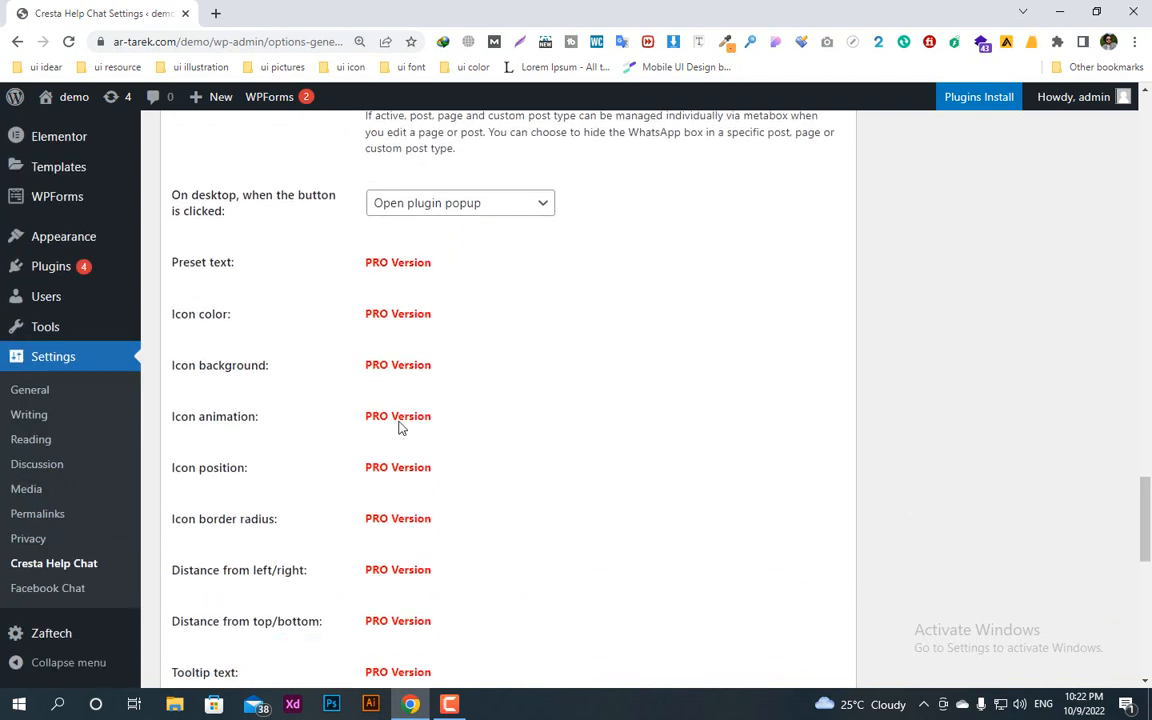
pyautogui.scroll(-1, 399, 428)
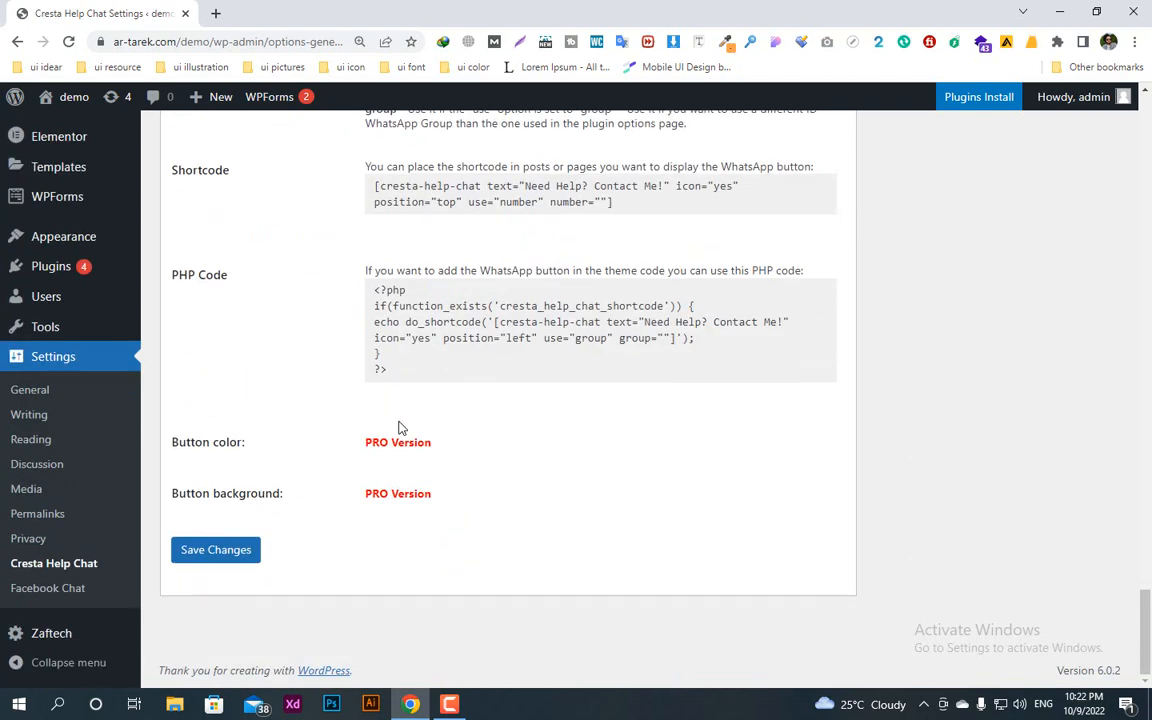
pyautogui.click(214, 556)
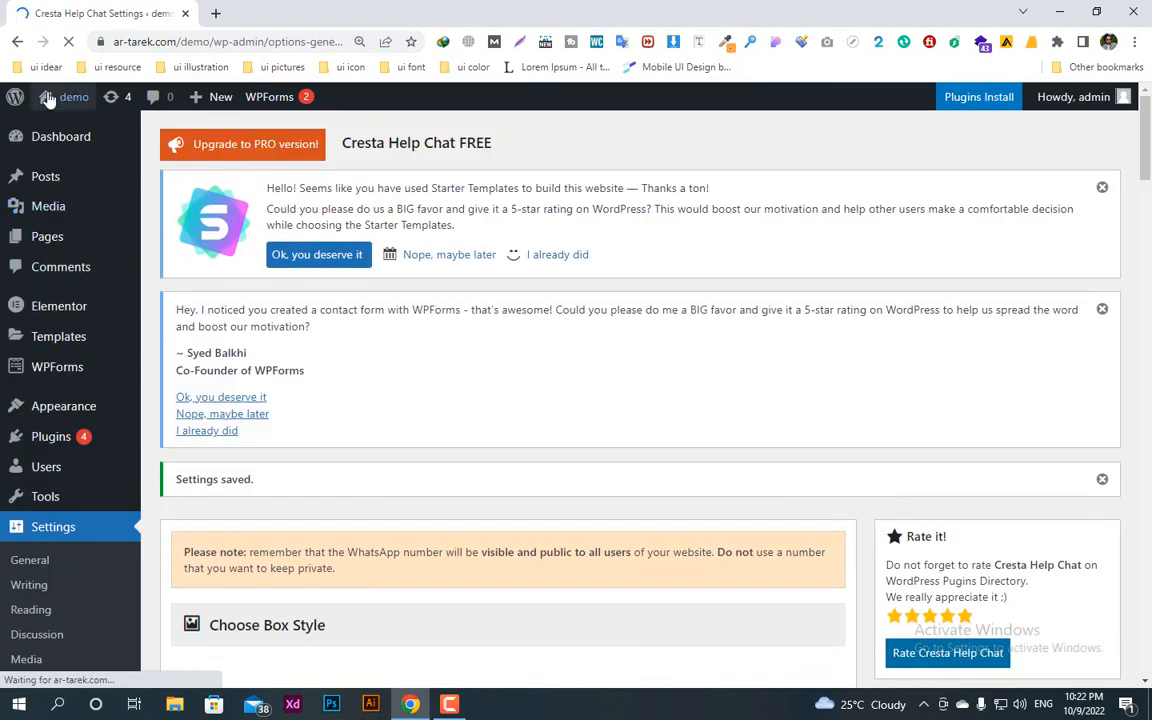
# Step: Open the live demo site in a new browser tab and switch to it
pyautogui.rightClick(76, 126)
pyautogui.click(110, 144)
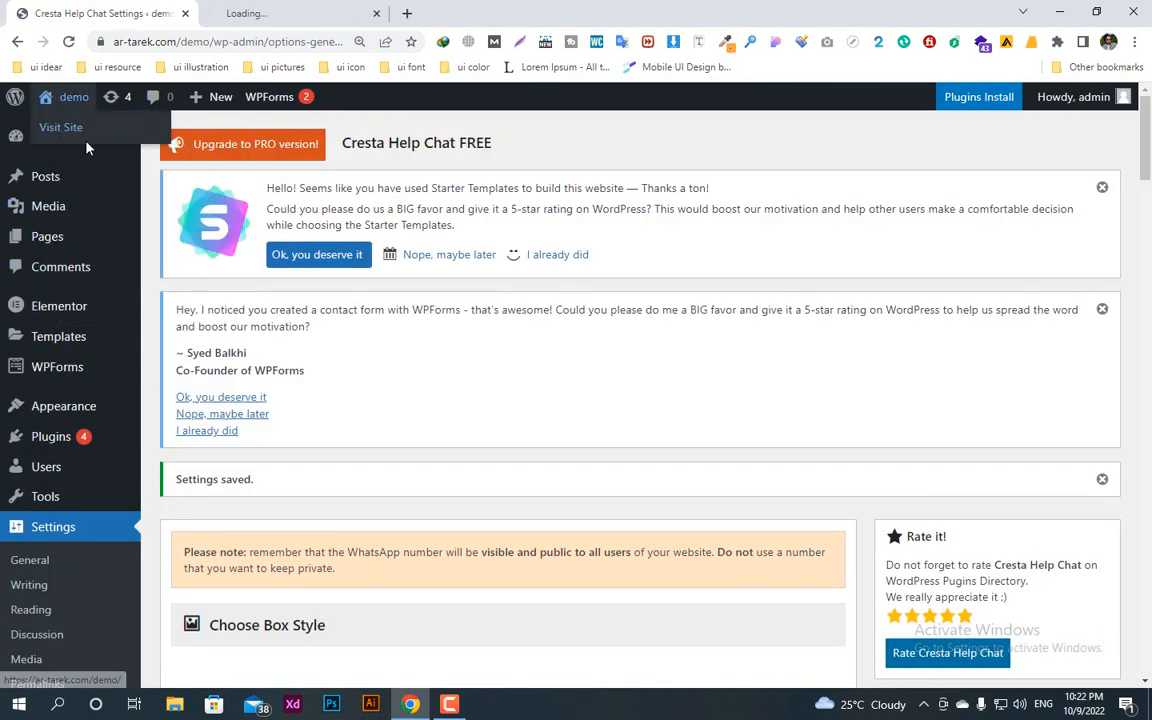
pyautogui.click(230, 10)
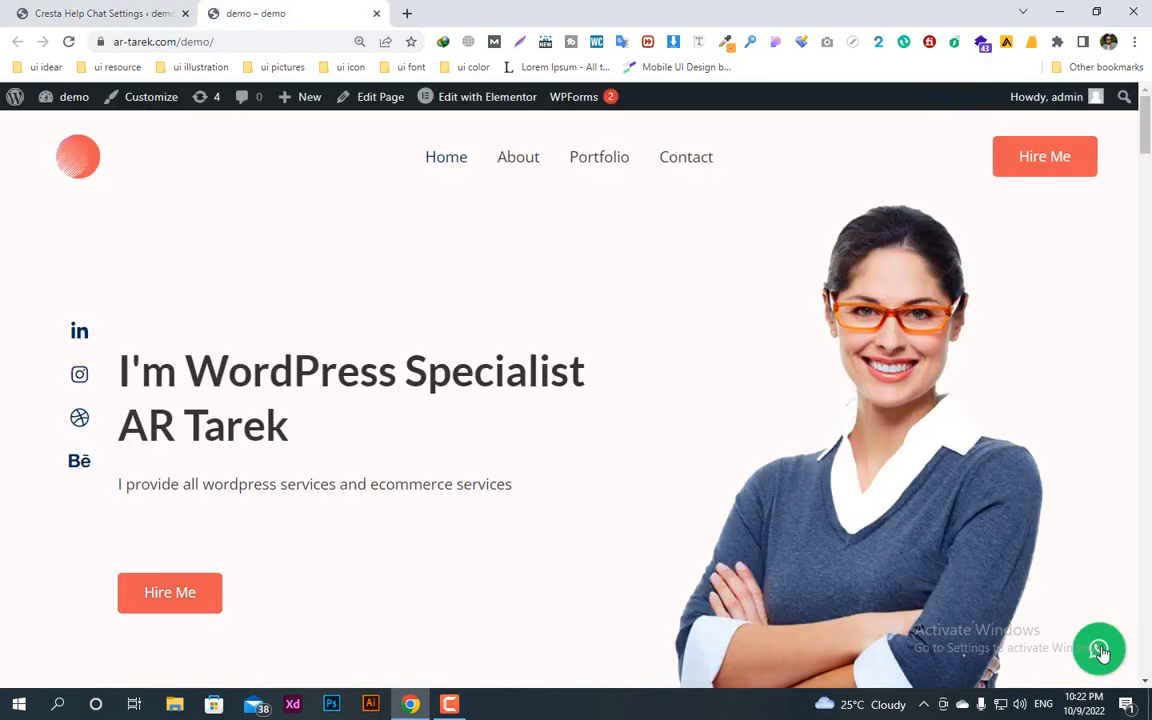
# Step: Open the Messenger and WhatsApp chat boxes on the live site to check their texts and placement
pyautogui.scroll(-1, 596, 521)
pyautogui.scroll(-1, 597, 522)
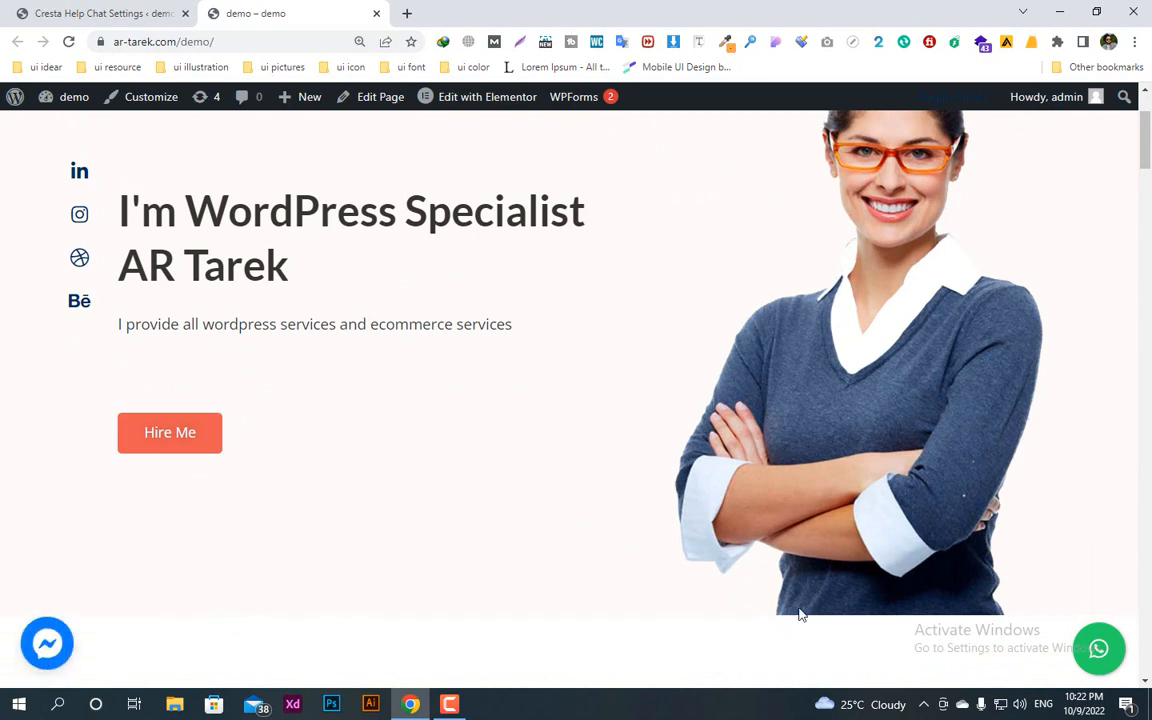
pyautogui.click(24, 653)
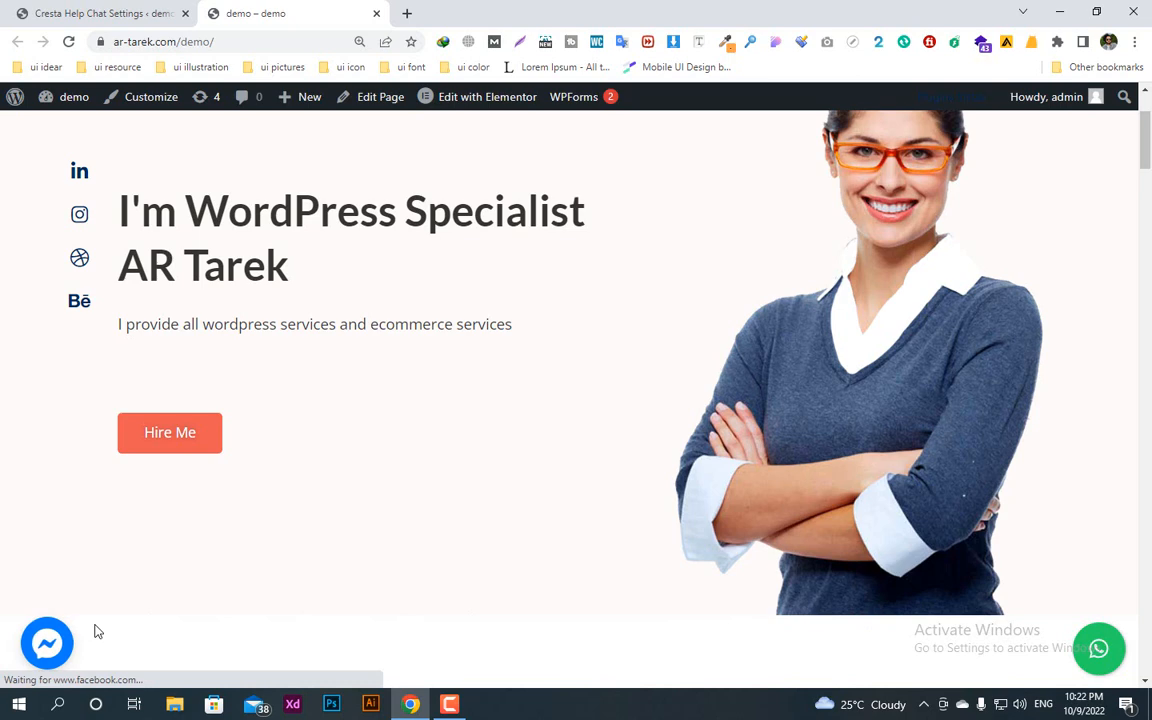
pyautogui.scroll(-2, 95, 630)
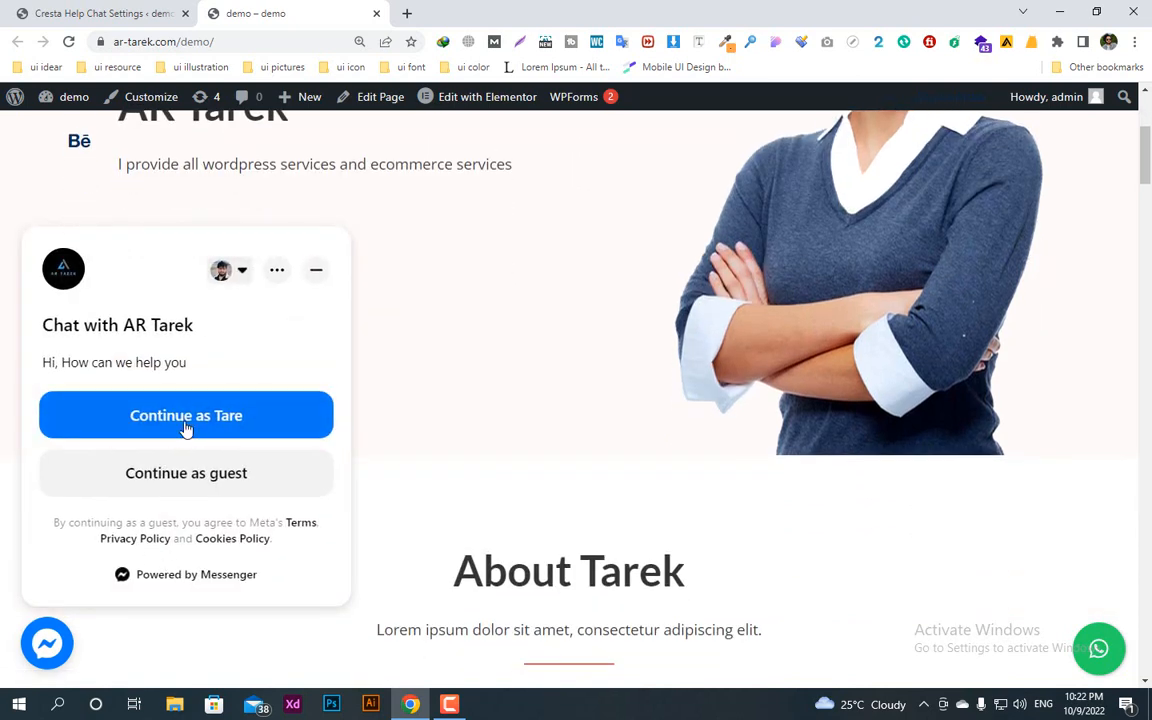
pyautogui.click(1099, 648)
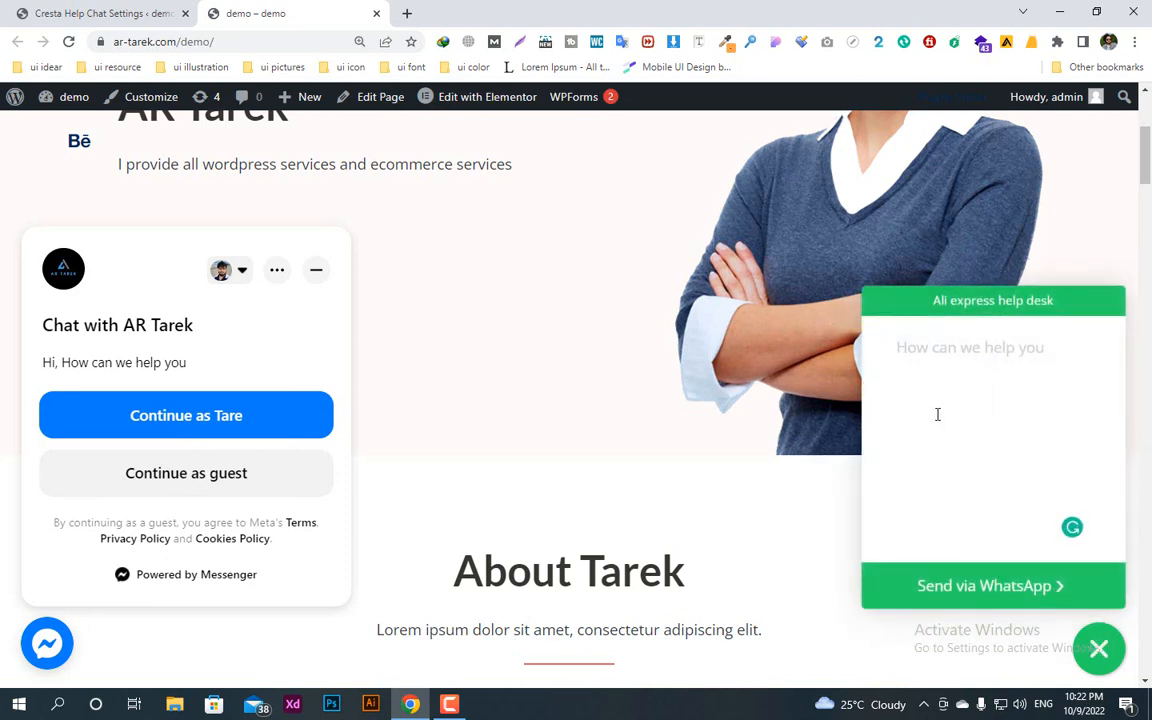